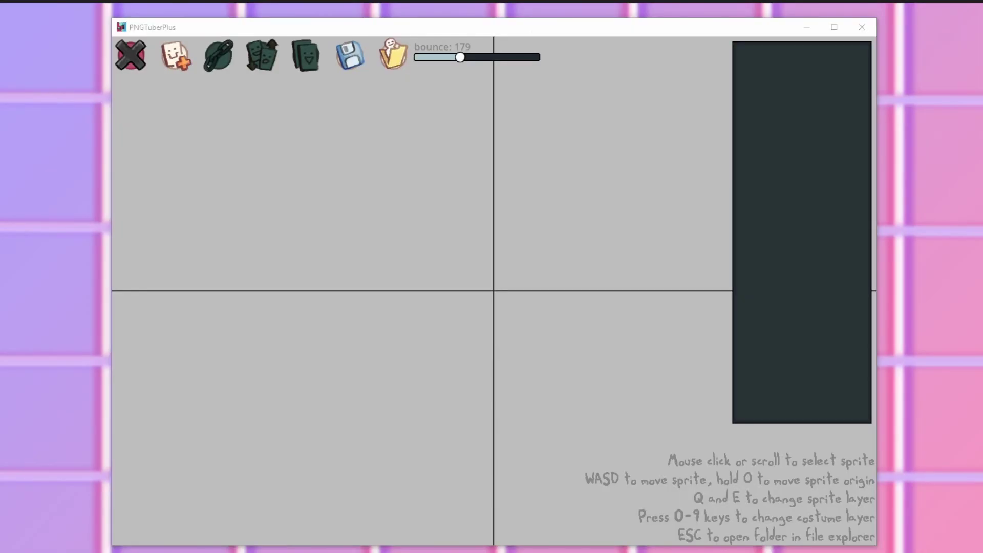
Add the images Ahogae.png, BackArm.png and BackBang.png as sprites
left_click(176, 55)
left_click(278, 193)
left_click(286, 338)
left_click(175, 56)
left_click(283, 230)
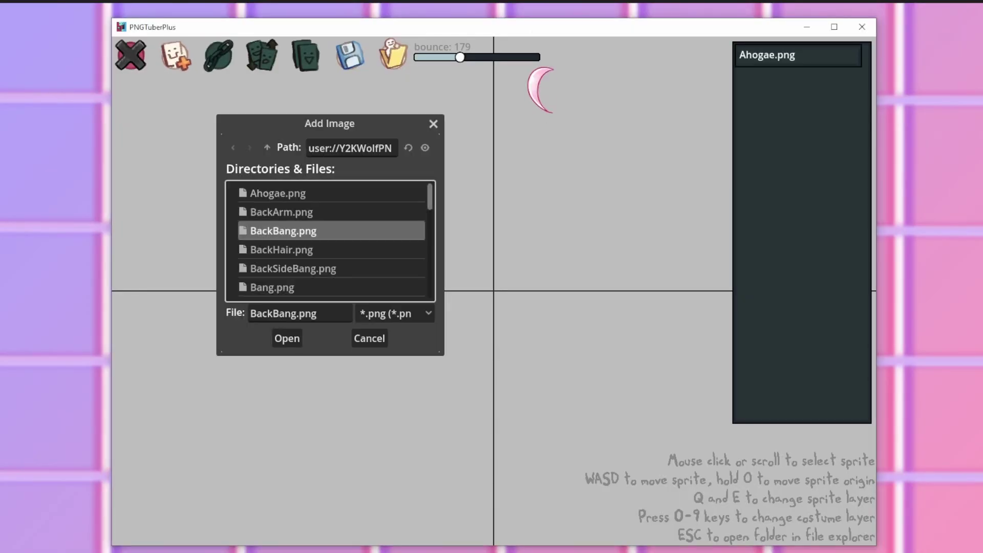
left_click(281, 212)
left_click(286, 338)
left_click(283, 230)
left_click(286, 338)
Add the BackHair.png, BackSideBang.png and Bang.png images as sprites
left_click(175, 55)
double_click(282, 249)
left_click(175, 56)
left_click(293, 268)
left_click(286, 338)
left_click(176, 55)
double_click(272, 273)
Add Booba.png and Brows.png to the avatar
left_click(176, 55)
double_click(275, 292)
left_click(176, 55)
scroll(277, 253, "down", 5)
double_click(274, 252)
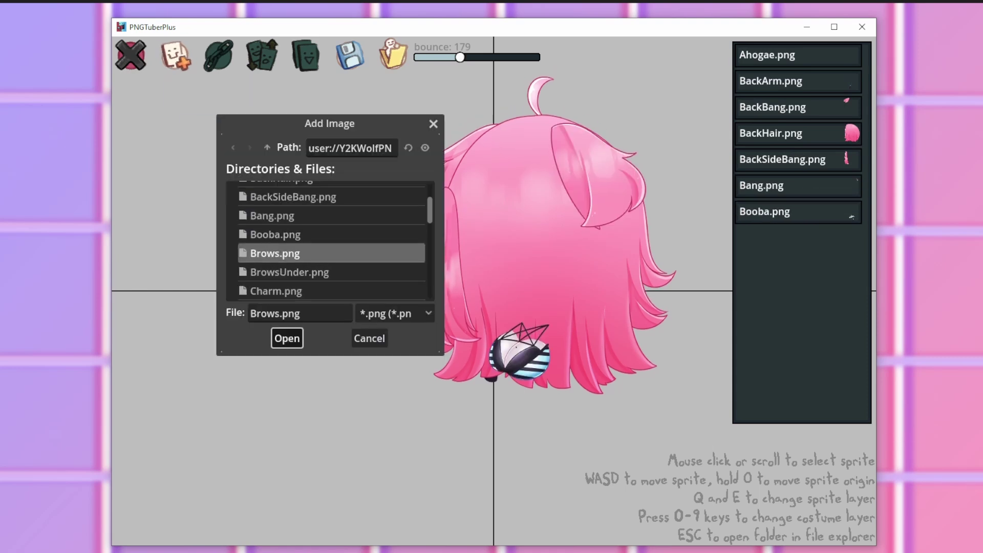
Add BrowsUnder.png, Charm.png and ClosedEyes.png to the avatar
left_click(176, 56)
scroll(277, 240, "down", 6)
double_click(289, 258)
double_click(276, 277)
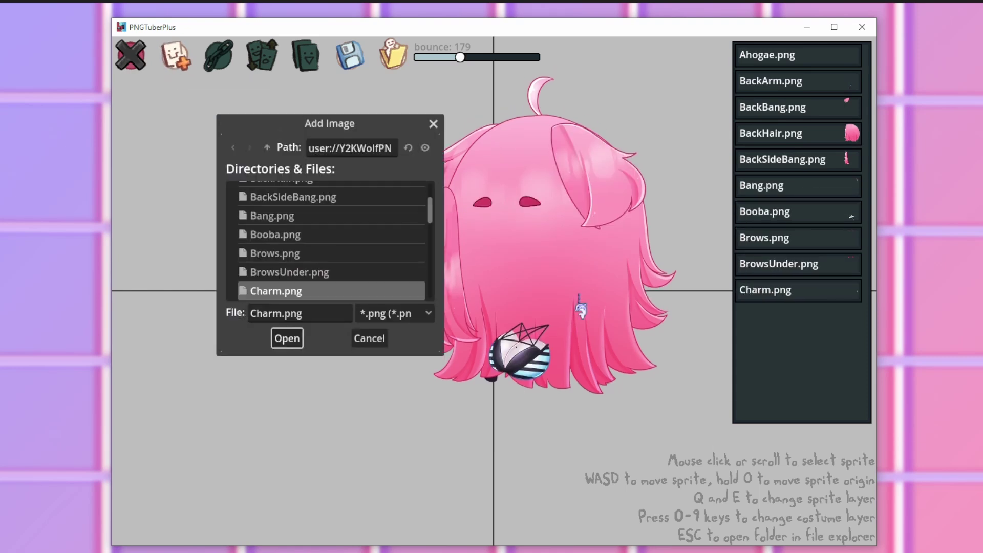
double_click(286, 238)
Add ClosedMouth.png, DrawArm.png and EarBack.png to the avatar
left_click(176, 55)
double_click(292, 257)
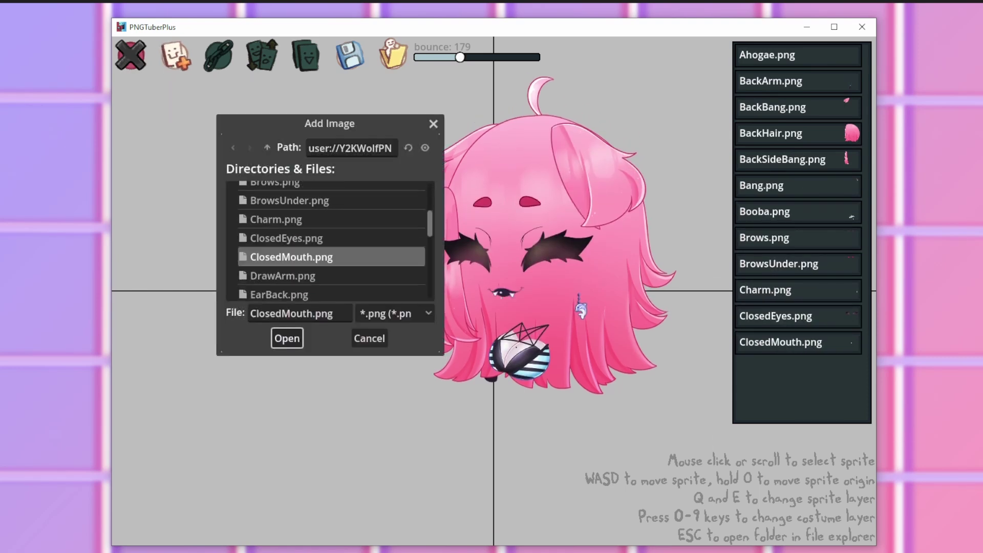
double_click(283, 276)
double_click(279, 237)
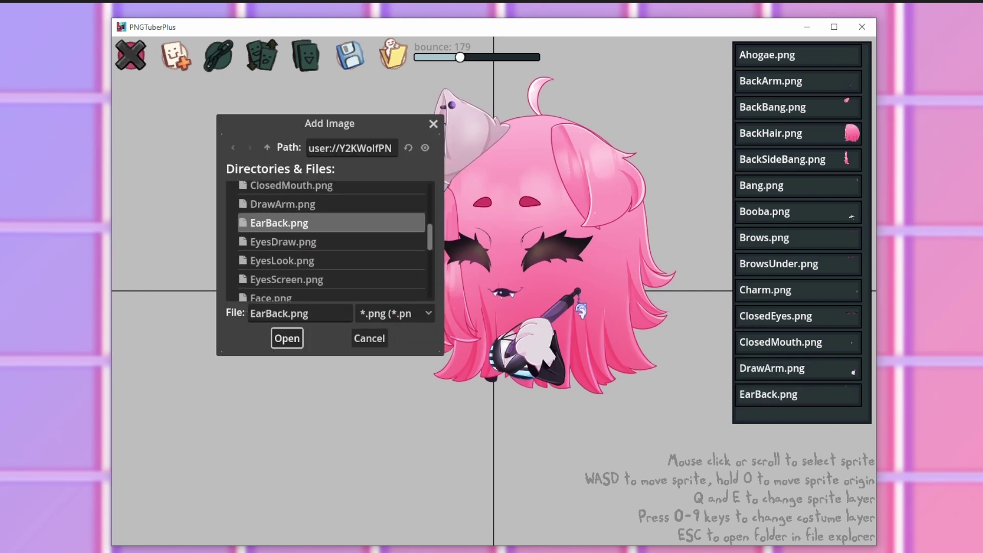
Add EyesDraw.png, EyesLook.png, EyesScreen.png, Face.png and FrontEar.png to the avatar
double_click(283, 242)
double_click(282, 261)
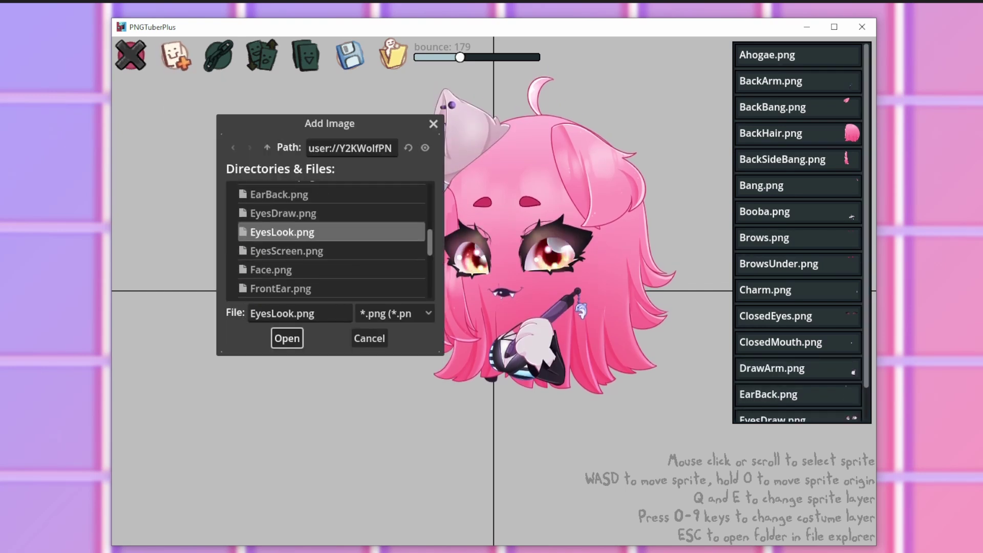
double_click(286, 208)
double_click(271, 226)
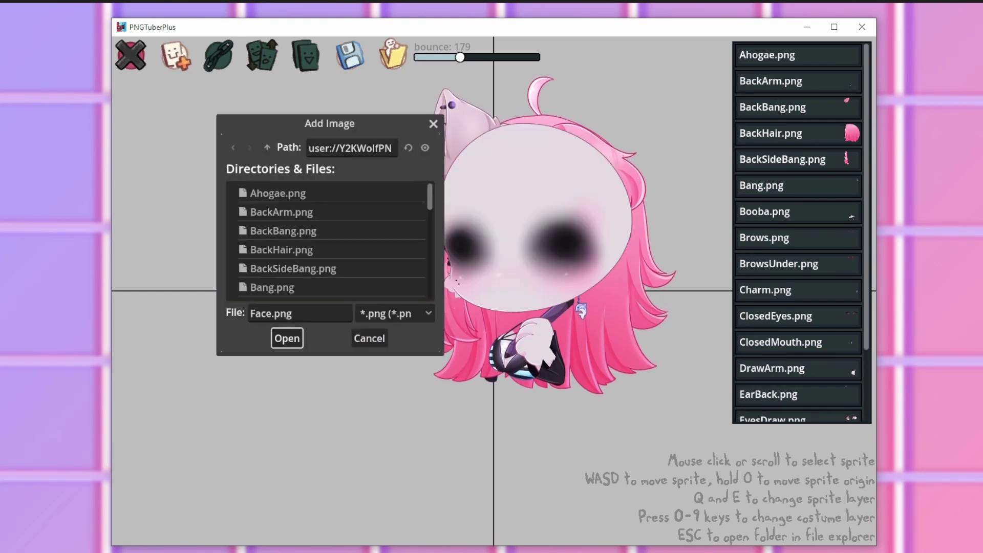
double_click(280, 217)
Add the FrontSide.png and Legs.png images as sprites
left_click(174, 55)
scroll(328, 240, "down", 5)
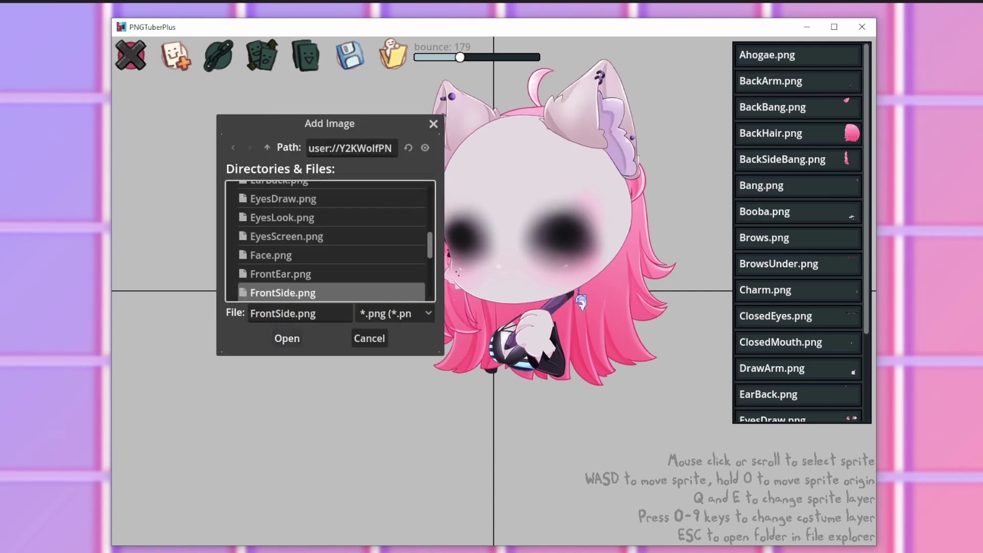
double_click(282, 288)
left_click(175, 55)
scroll(328, 240, "down", 6)
double_click(279, 277)
Add MidBang.png, Nose.png, OpenMouth.png and piggies.png to the avatar
left_click(174, 55)
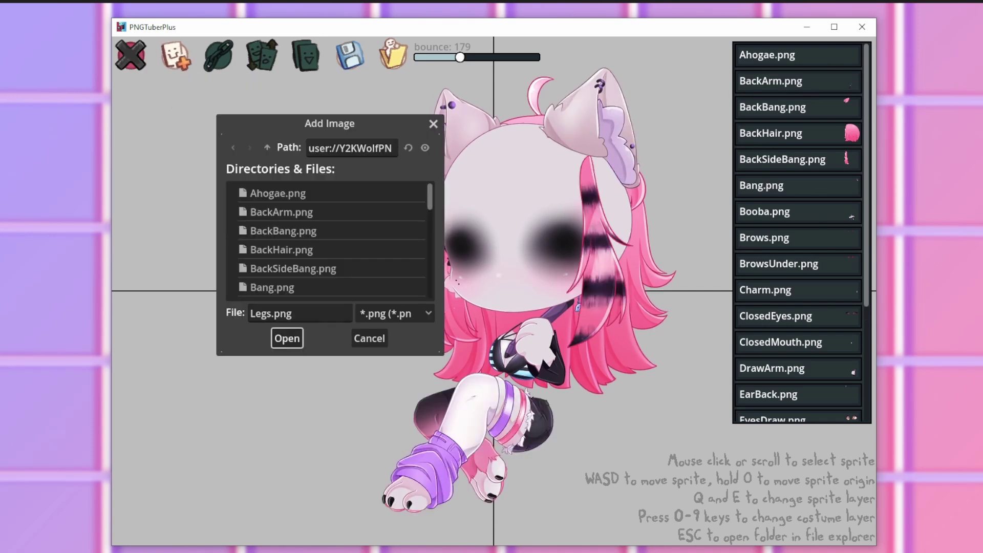
double_click(281, 221)
left_click(175, 55)
scroll(327, 241, "down", 4)
key("Return")
key("Return")
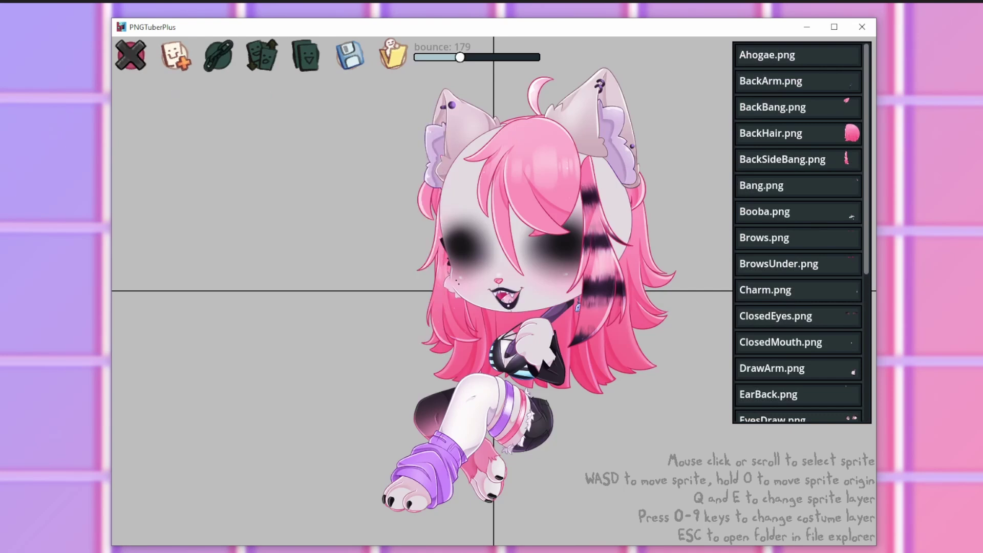
key("Return")
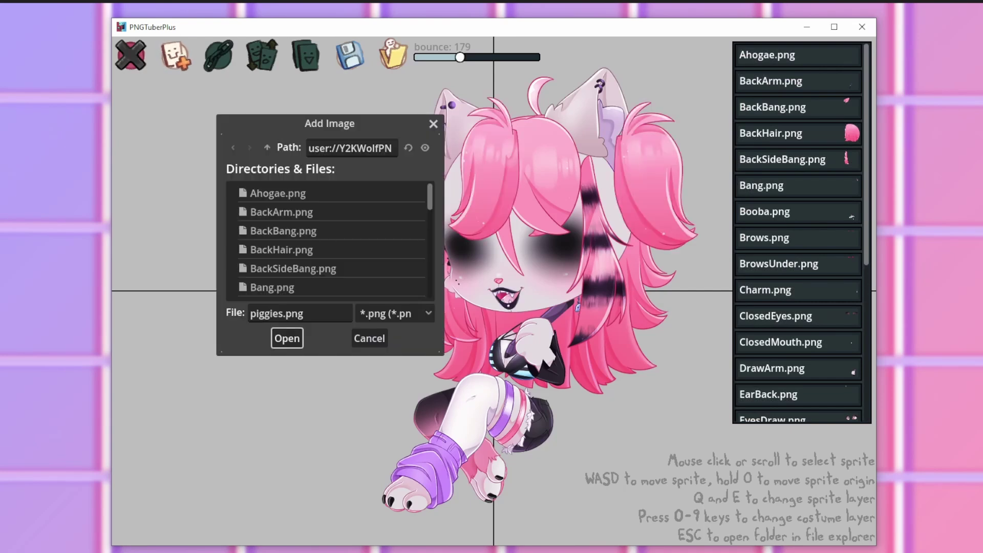
Add Pins.png, Tablet.png and Tail.png to the avatar, leaving out spritesheet (1).png
key("Down")
key("Return")
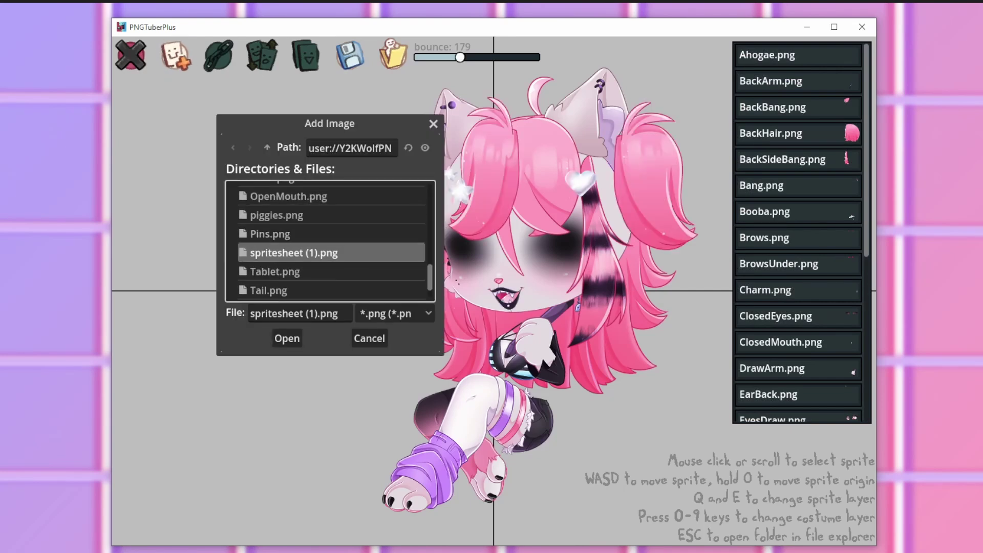
key("Down")
key("Return")
key("Down")
key("Return")
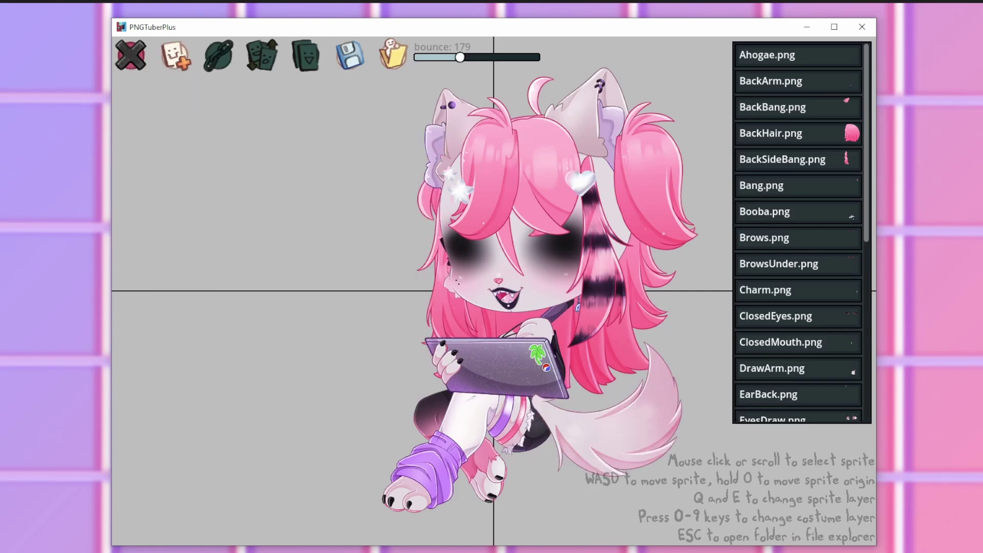
Add the UnderHair.png and UpperBody.png images as sprites
key("Return")
left_click(286, 286)
key("Return")
Add a second copy of BackBang.png and of Bang.png to the avatar
left_click(283, 231)
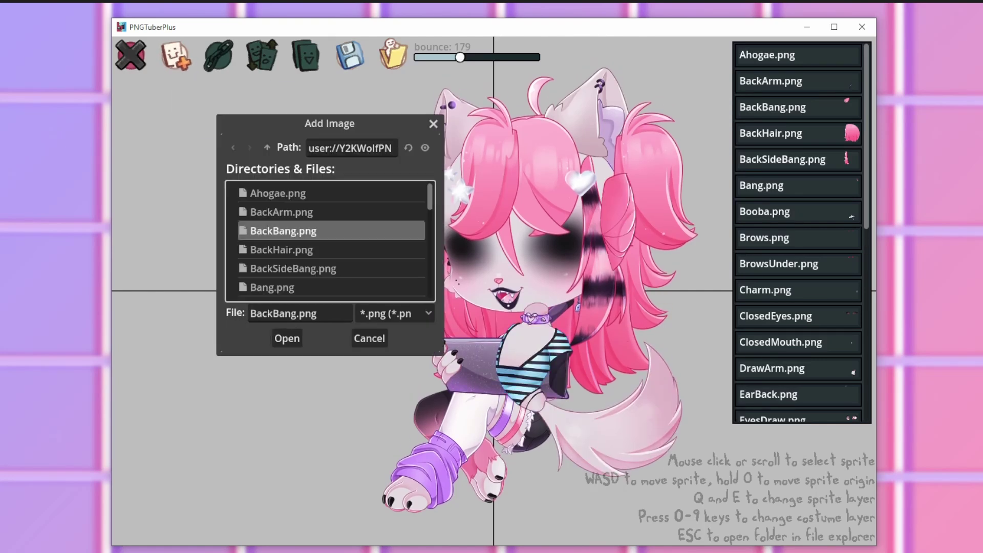
left_click(286, 338)
left_click(176, 55)
double_click(272, 287)
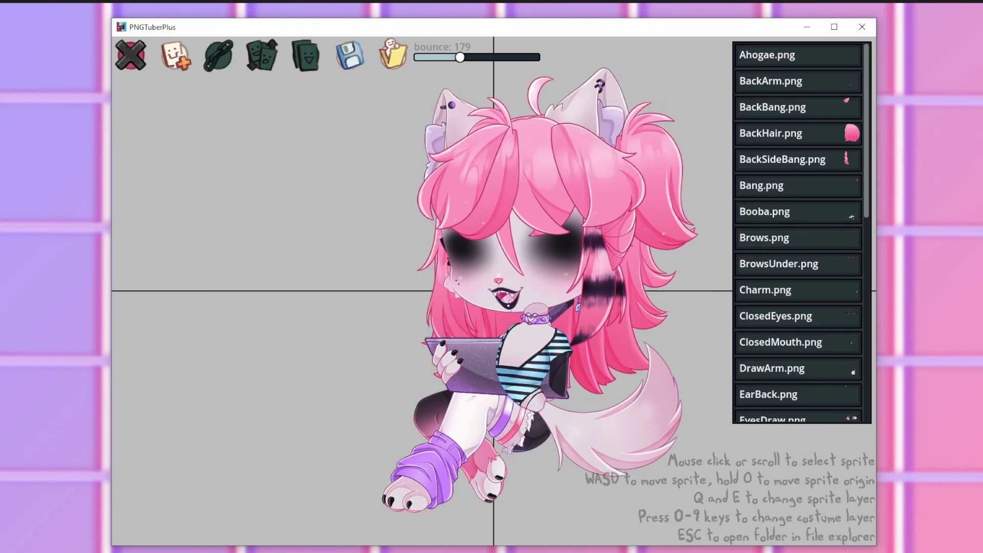
Send the tail back to layer -3 and raise the legs and tablet sprites in the layer order
left_click(624, 420)
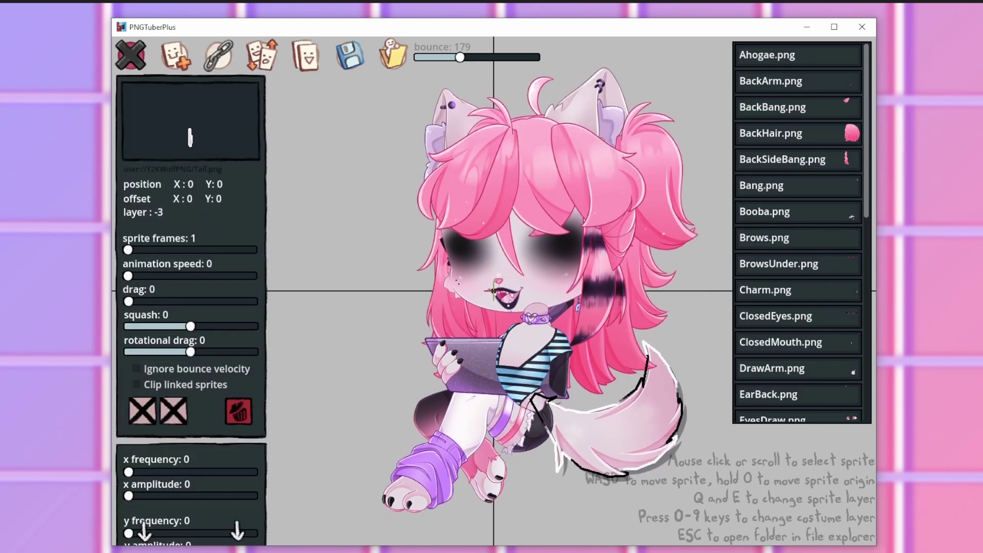
left_click(450, 425)
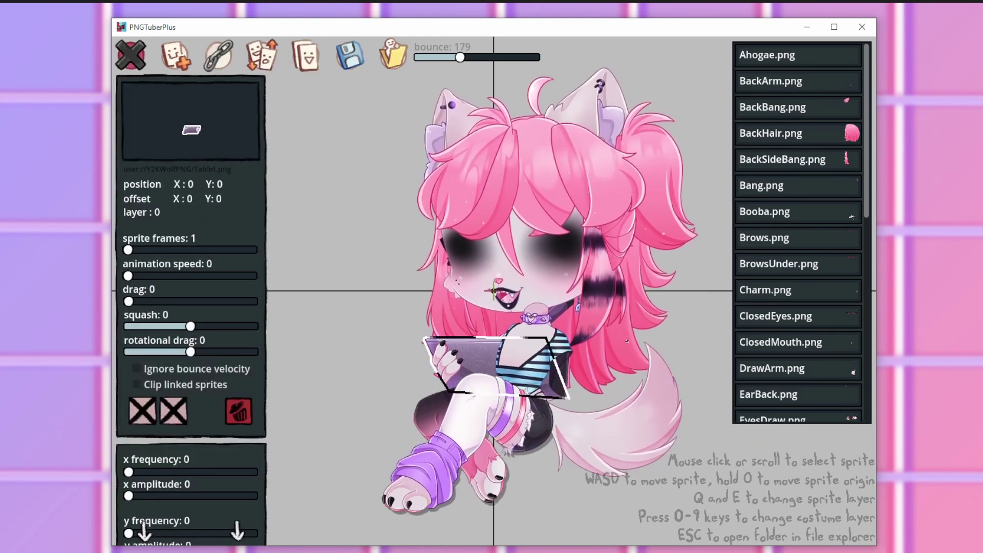
key("e")
key("e")
Raise DrawArm.png, the legs and the pen charm in the layer order so they sit in front of the tablet
left_click(797, 368)
key("e")
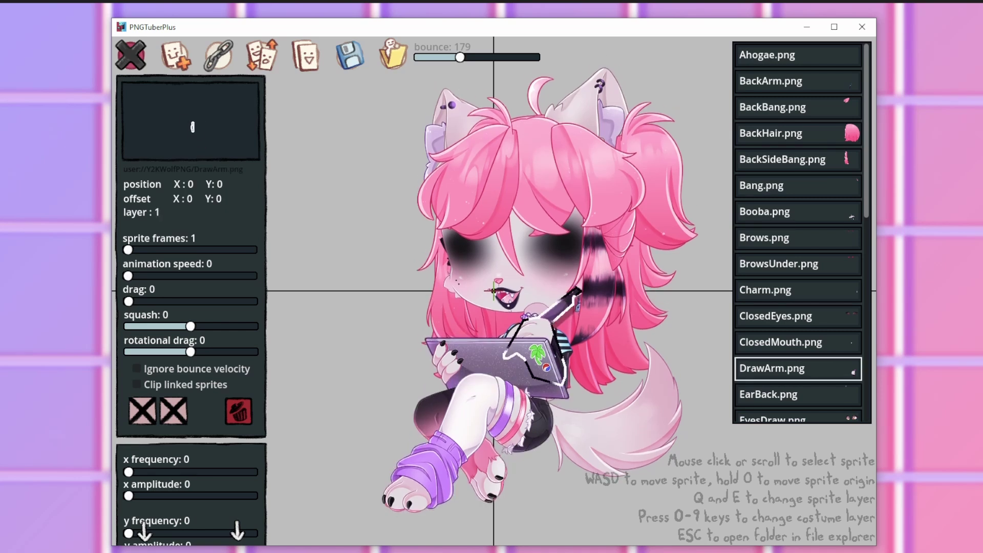
key("e")
left_click(450, 425)
key("e")
left_click(579, 307)
key("e")
left_click(333, 286)
Go through the bang and back hair sprites and the sprite list to examine each sprite's layer
scroll(580, 309, "down", 3)
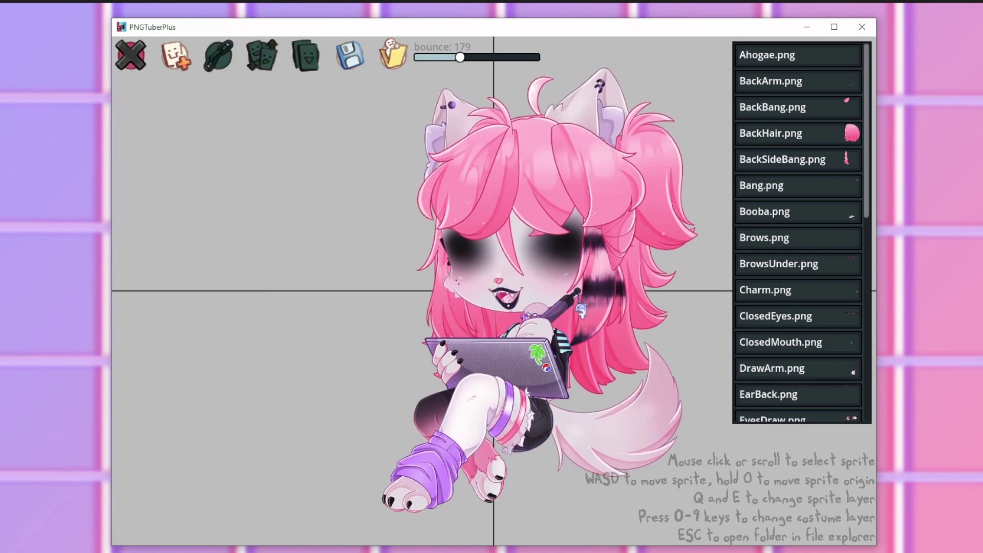
scroll(580, 309, "down", 1)
scroll(580, 309, "down", 2)
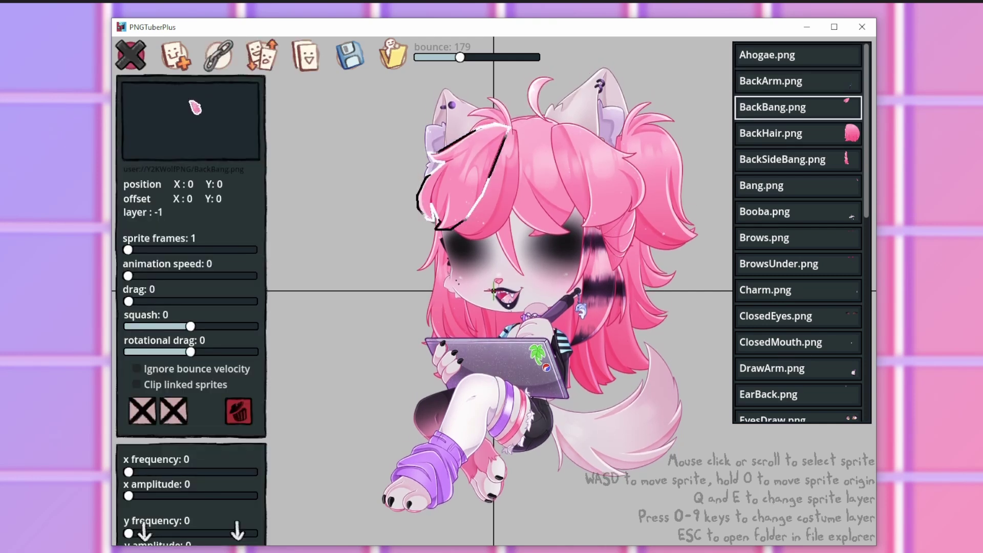
scroll(580, 309, "down", 2)
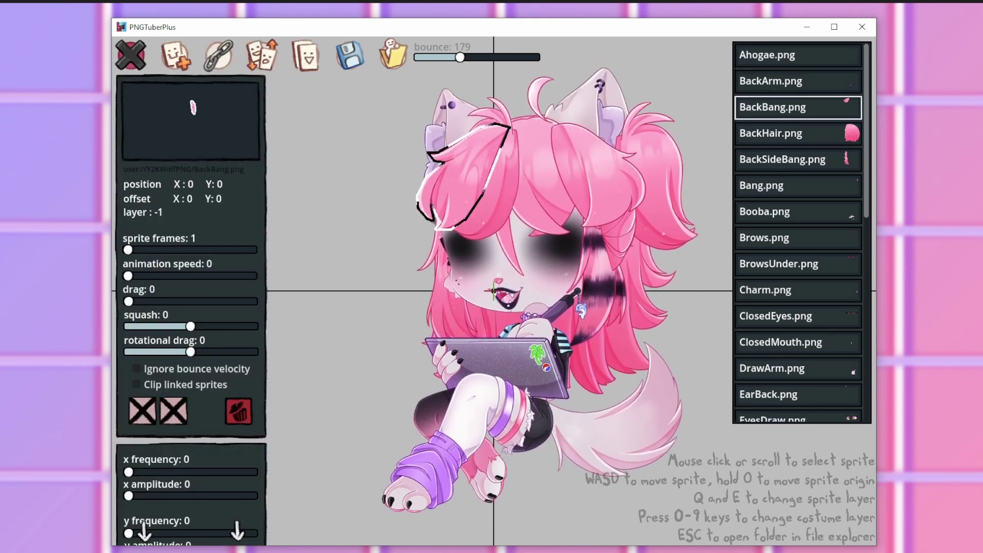
scroll(580, 310, "down", 1)
scroll(580, 309, "down", 1)
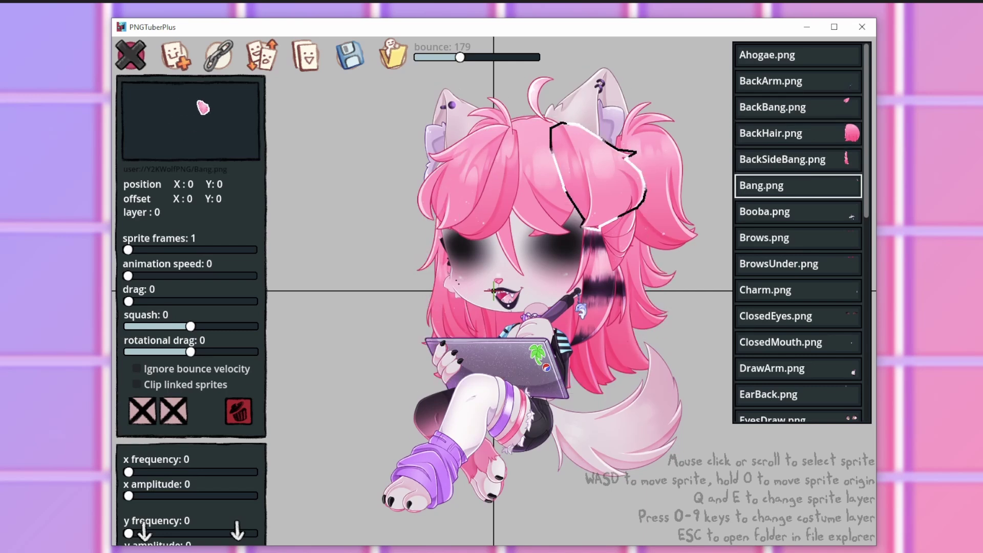
scroll(581, 309, "down", 1)
scroll(580, 309, "down", 1)
scroll(580, 309, "down", 2)
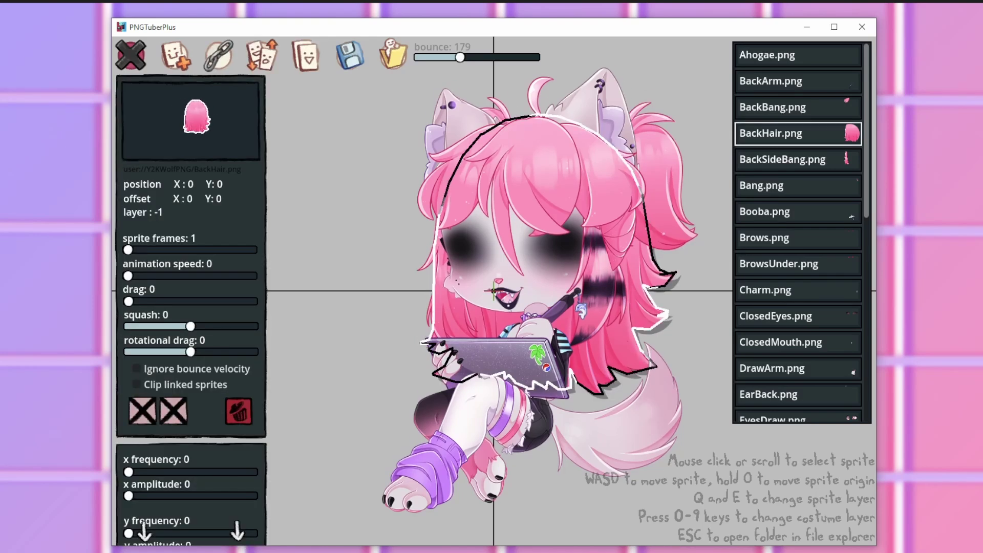
scroll(798, 232, "down", 7)
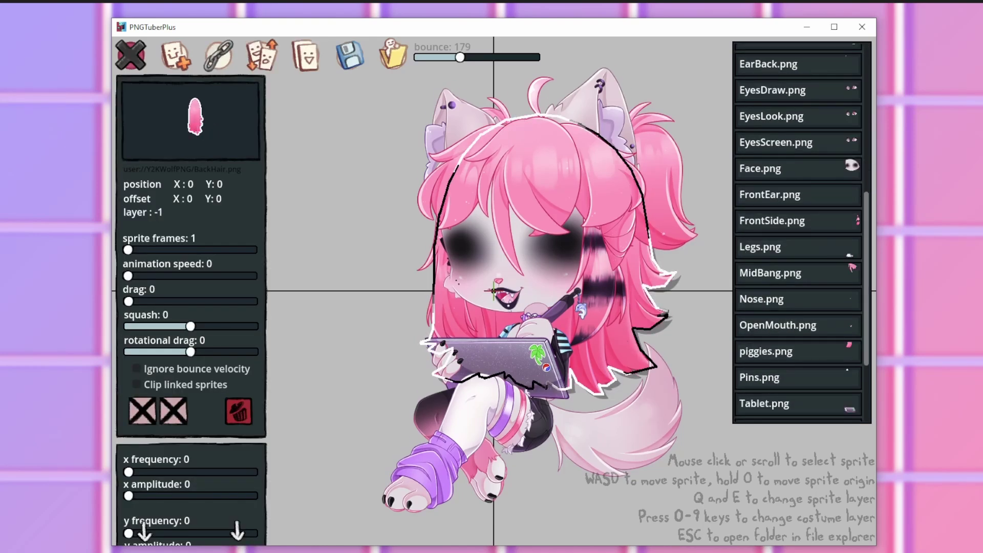
scroll(580, 309, "down", 4)
scroll(581, 309, "up", 12)
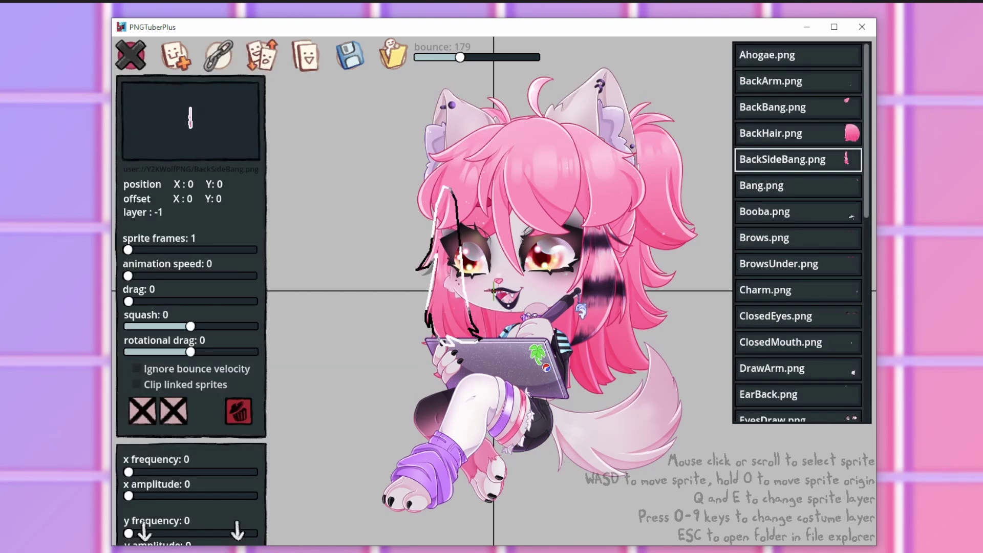
scroll(463, 234, "up", 2)
Lower UpperBody.png in the layer order so the neck sits behind the face
left_click(660, 190)
left_click(692, 277)
left_click(647, 307)
scroll(797, 232, "down", 10)
left_click(797, 357)
left_click(797, 356)
key("q")
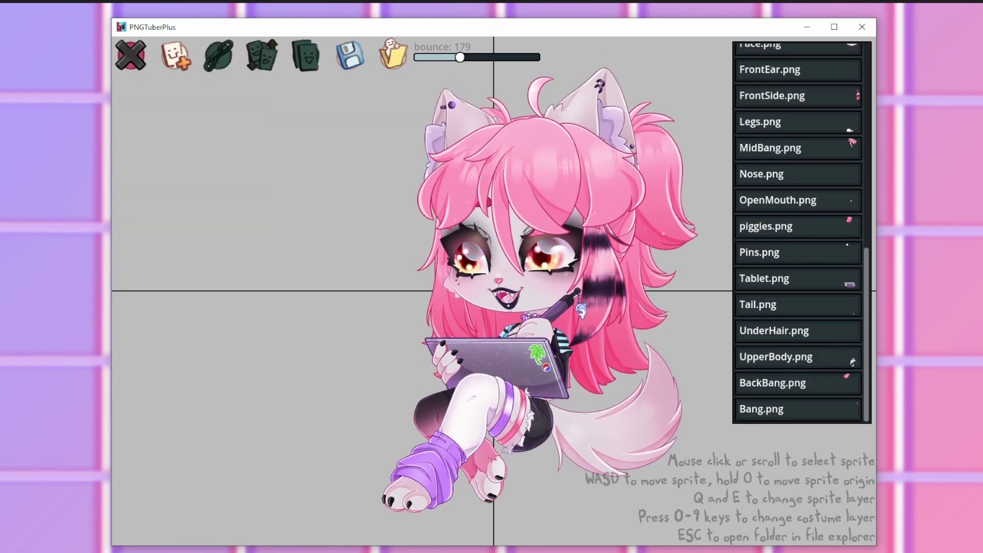
Lower EyesScreen.png to layer 1
scroll(580, 310, "up", 10)
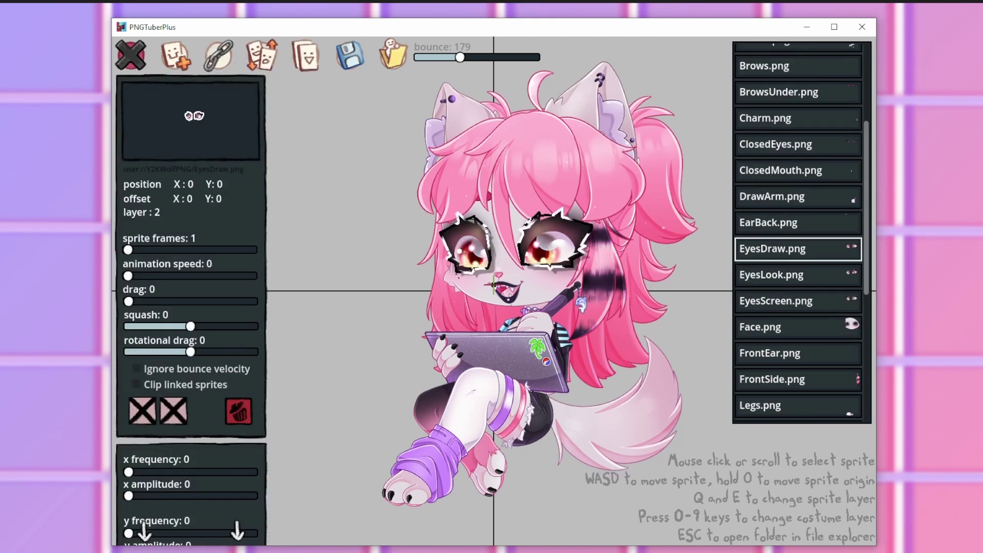
left_click(798, 301)
key("q")
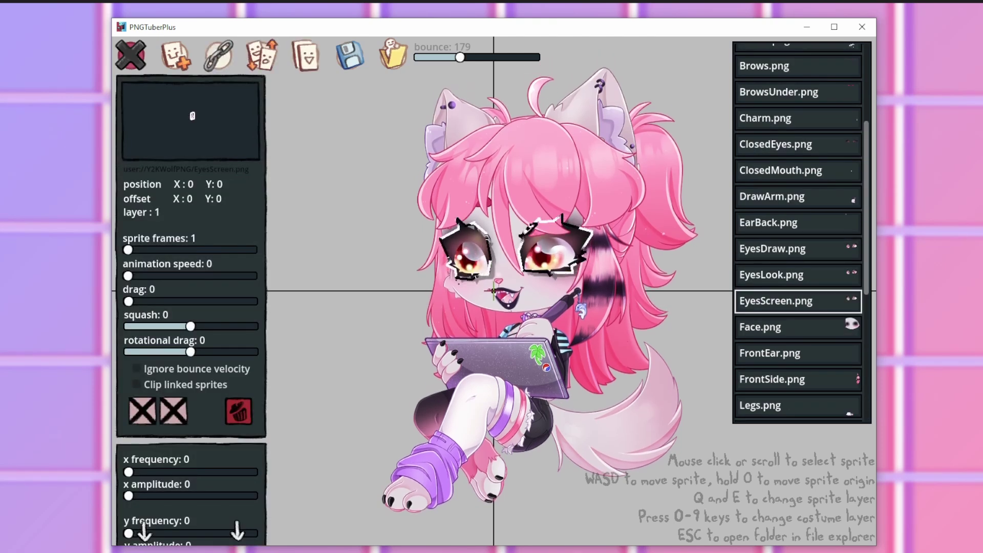
Raise ClosedEyes.png to layer 3
scroll(797, 232, "up", 2)
left_click(798, 238)
key("e")
key("e")
key("e")
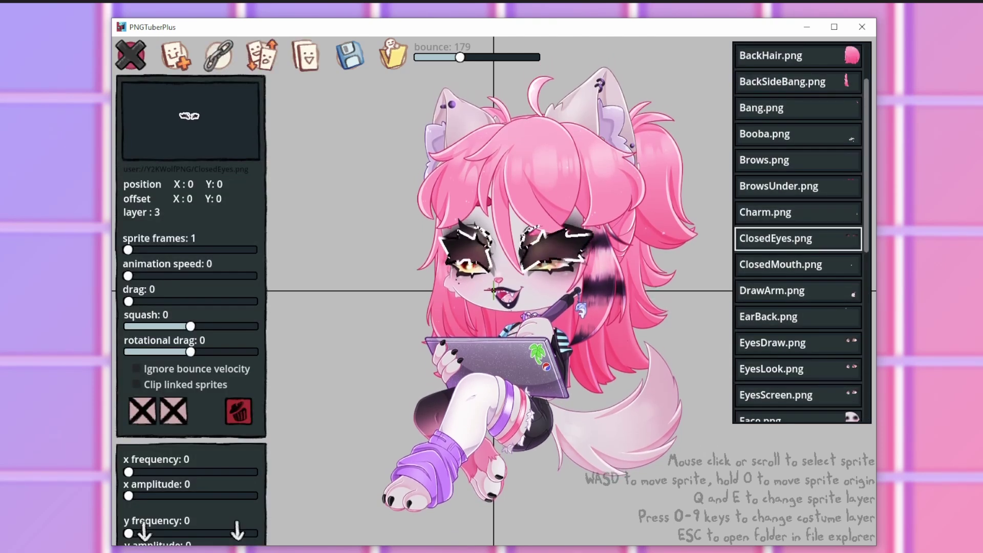
Lower ClosedEyes.png to layer 1
left_click(797, 238)
key("q")
key("q")
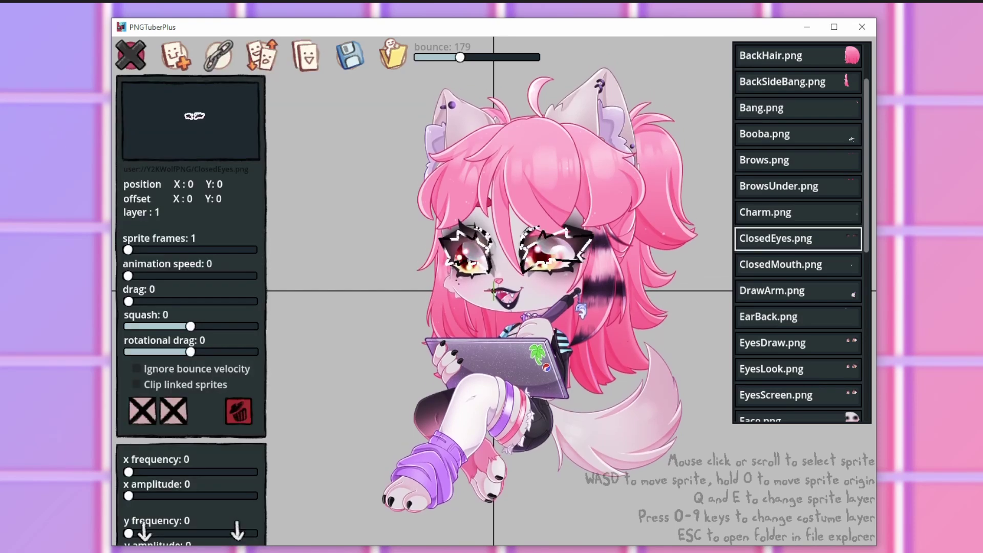
Check the layers of Ahogae.png and the pen charm
scroll(798, 232, "up", 2)
left_click(798, 54)
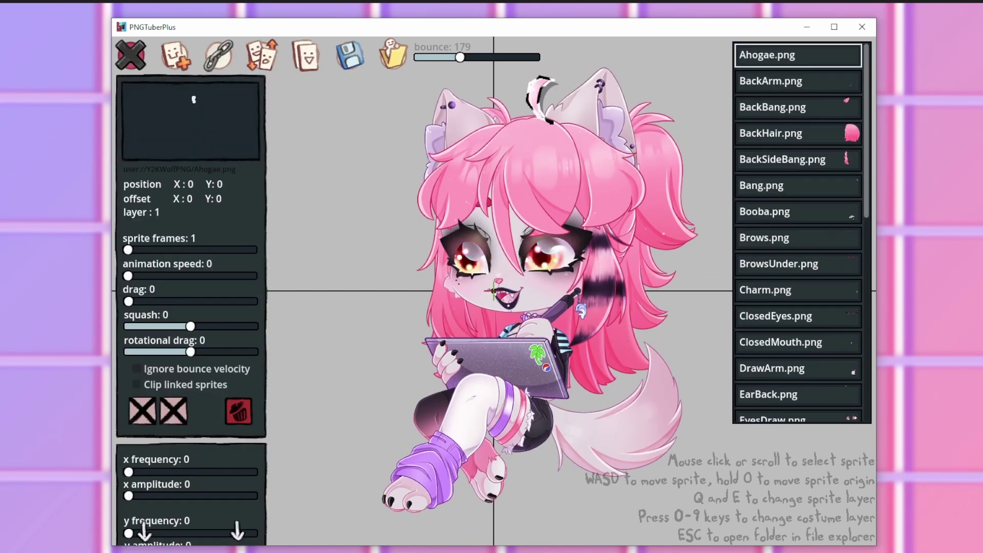
left_click(580, 309)
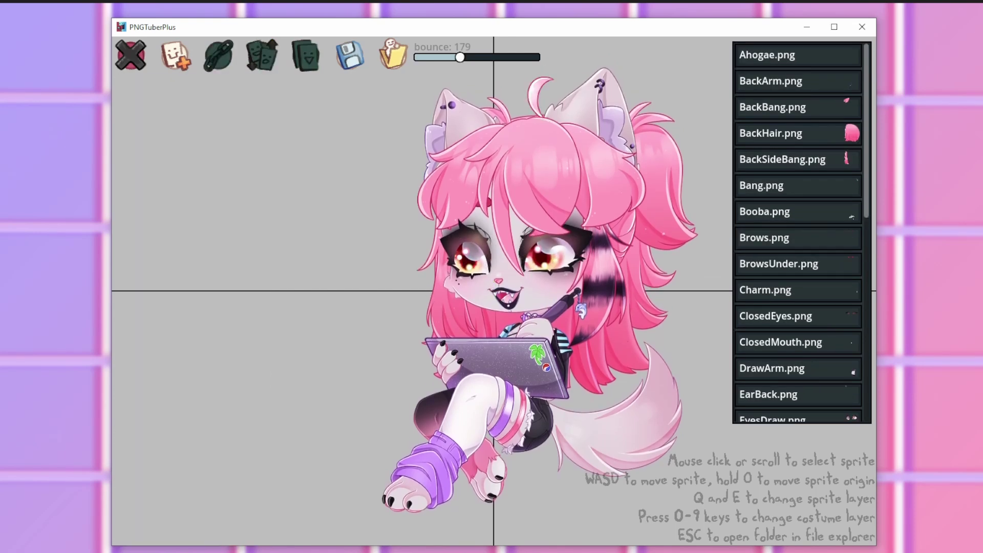
Set the squash of BackBang.png and MidBang.png to 3
left_click(461, 204)
left_click(461, 204)
left_click_drag(190, 327, 198, 326)
scroll(580, 310, "down", 2)
scroll(580, 309, "down", 17)
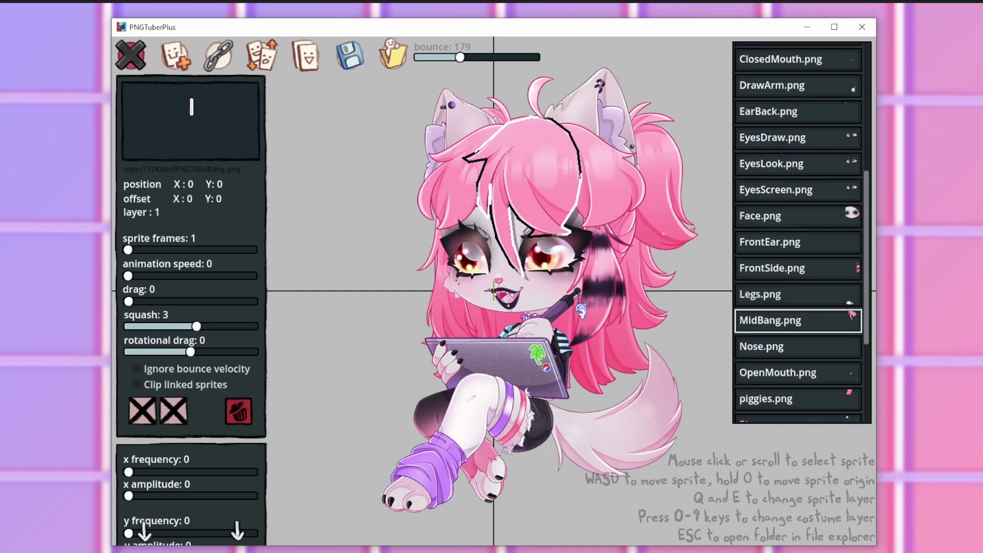
Give FrontSide.png a slight squash and set the squash of piggies.png to 3.25
scroll(798, 232, "down", 3)
left_click(798, 126)
left_click_drag(190, 326, 195, 327)
left_click(798, 257)
scroll(196, 326, "up", 2)
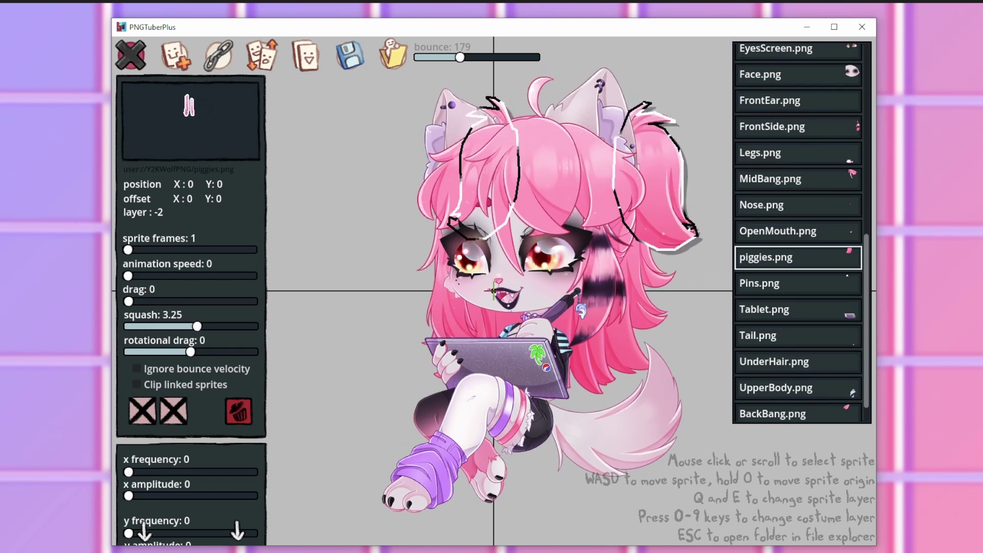
Delete the duplicate BackBang.png sprite, keeping the original one
left_click(798, 413)
scroll(798, 233, "up", 8)
left_click(798, 107)
scroll(798, 233, "down", 8)
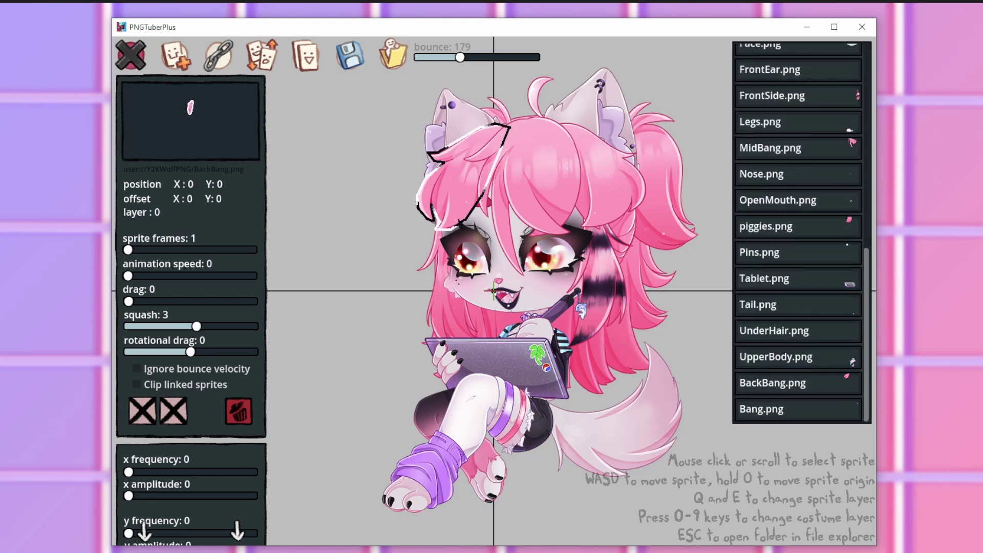
left_click(797, 382)
key("Delete")
Set BackBang.png and Pins.png to layer 1 so the hair pins sit over the bangs
left_click(798, 107)
key("e")
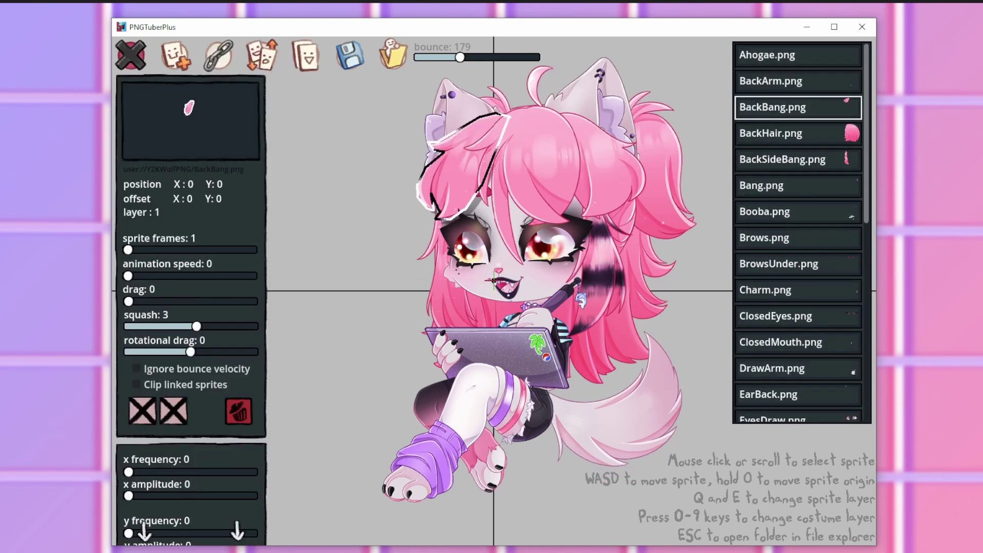
scroll(797, 232, "down", 8)
left_click(798, 330)
key("q")
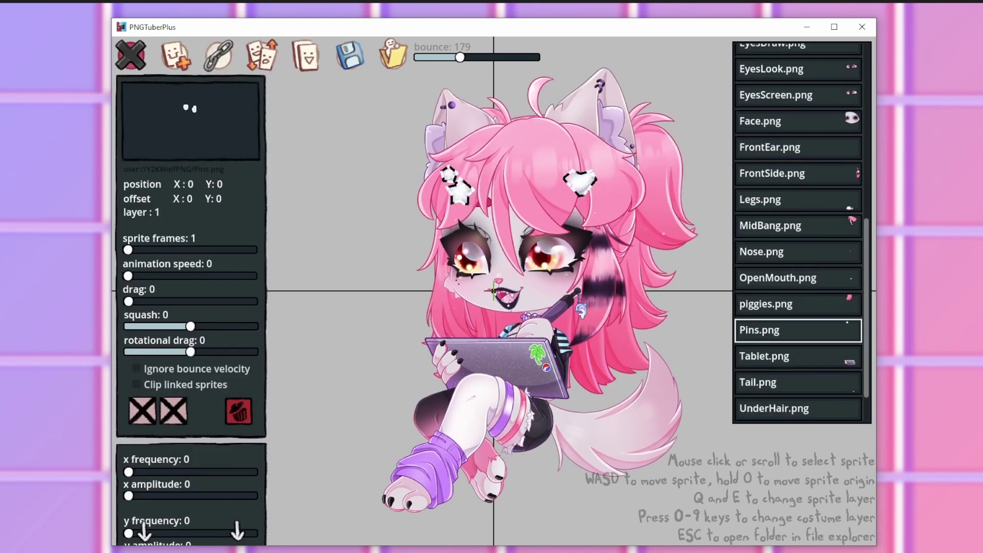
key("1")
Set the squash of Bang.png to 3 and give BackHair.png a slight squash
scroll(798, 232, "up", 8)
left_click(798, 186)
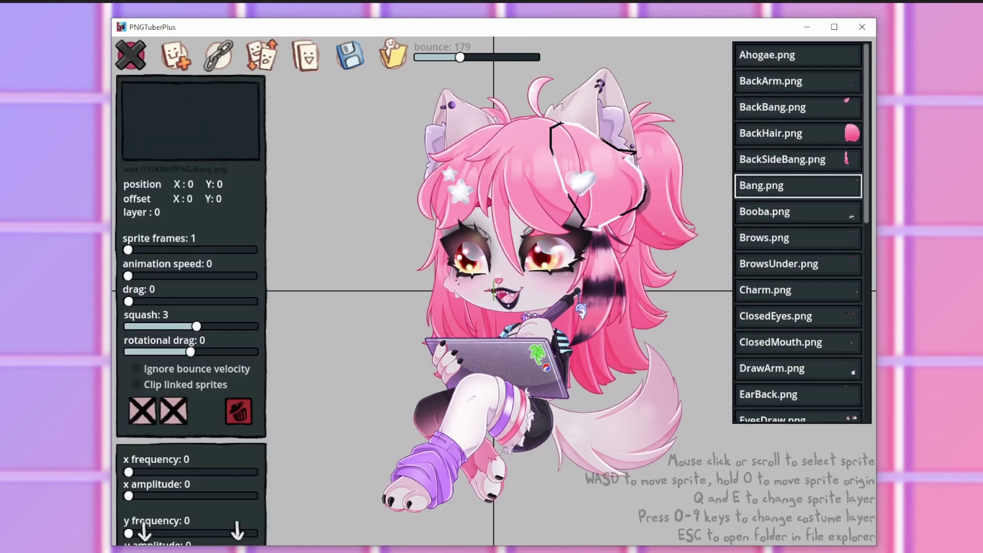
left_click(798, 133)
left_click(199, 326)
key("1")
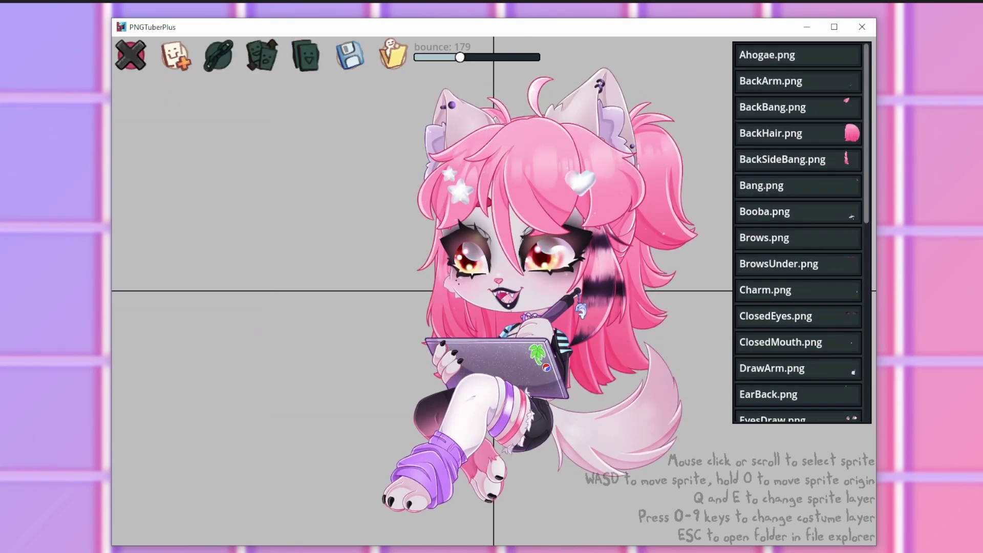
Give EarBack.png and the front ear a slight squash
left_click(798, 394)
left_click(195, 326)
left_click(596, 116)
left_click(194, 327)
key("1")
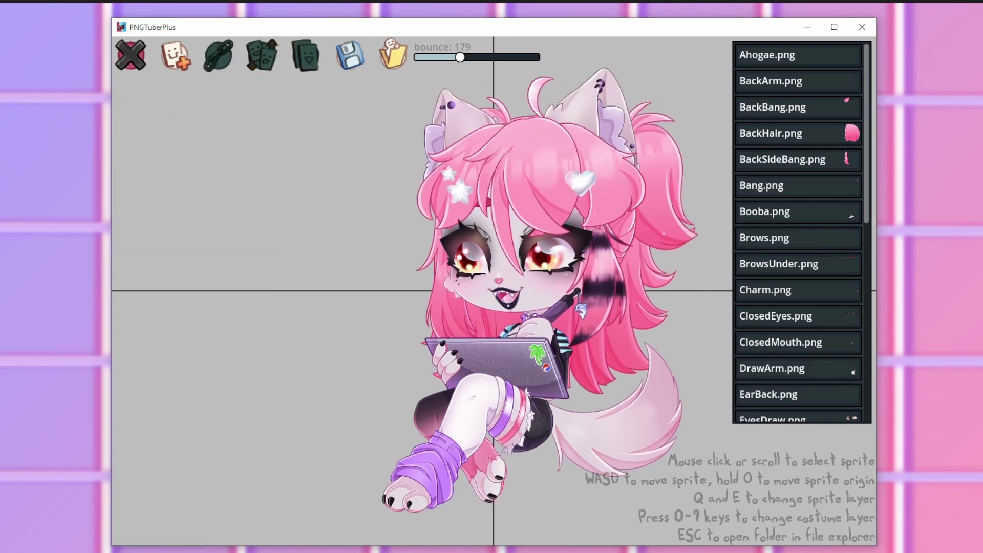
Move the origin of Tail.png to X 71, Y 180 at the tail's base and set its rotational drag to 18
left_click(617, 419)
key("o+d")
key("o+s")
key("o+s")
key("o+d")
key("o+d")
key("o+s")
key("o+d")
key("o+s")
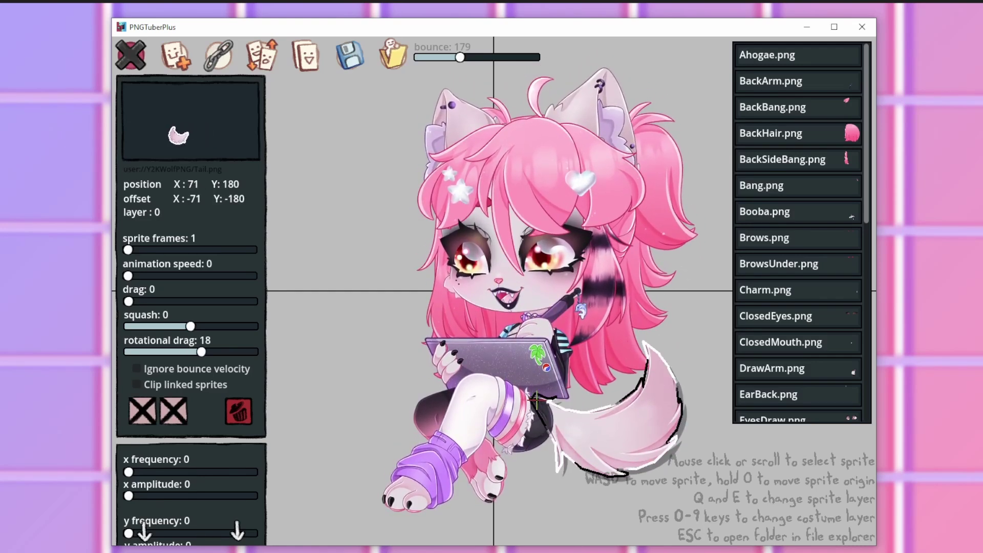
key("Escape")
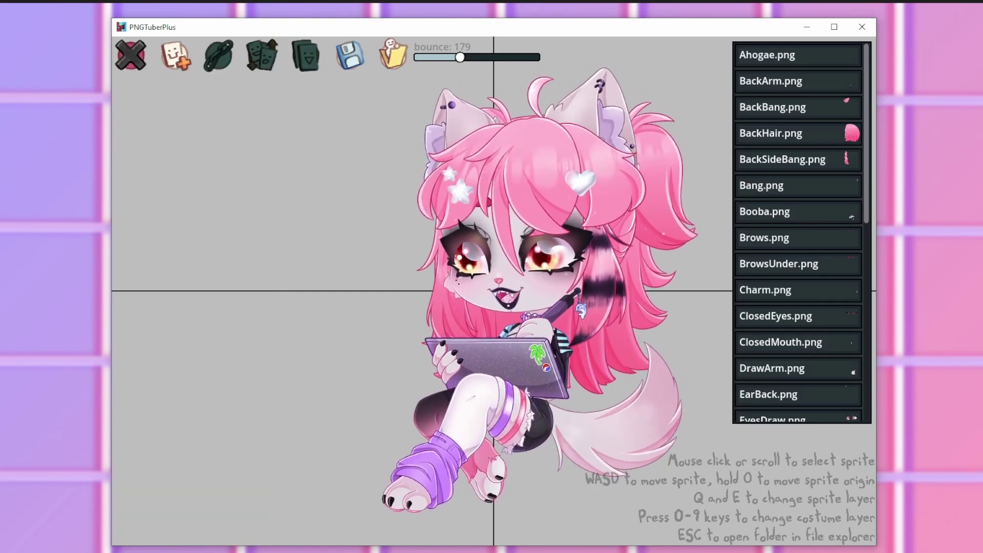
Raise the layer of Brows.png so the brows sit in front of the bangs
left_click(797, 238)
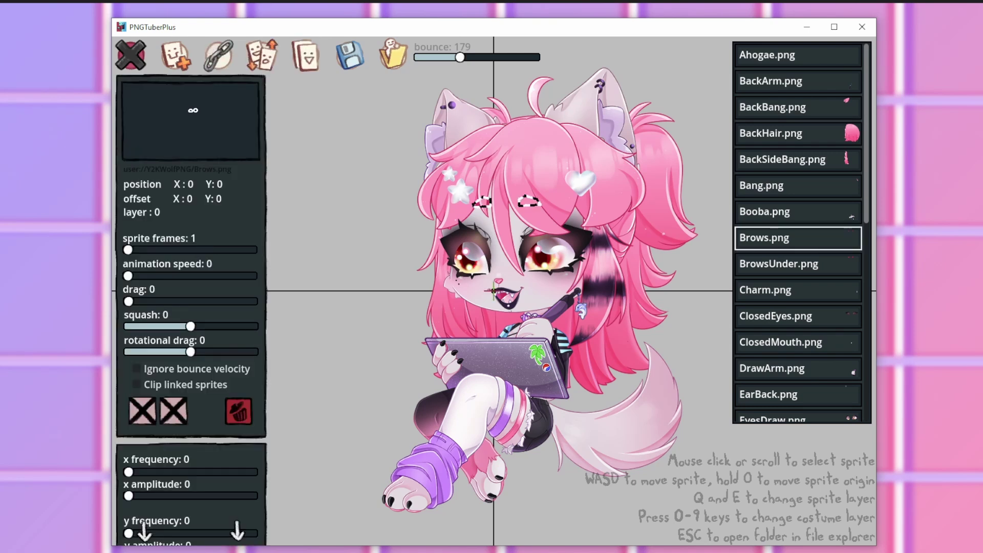
key("Escape")
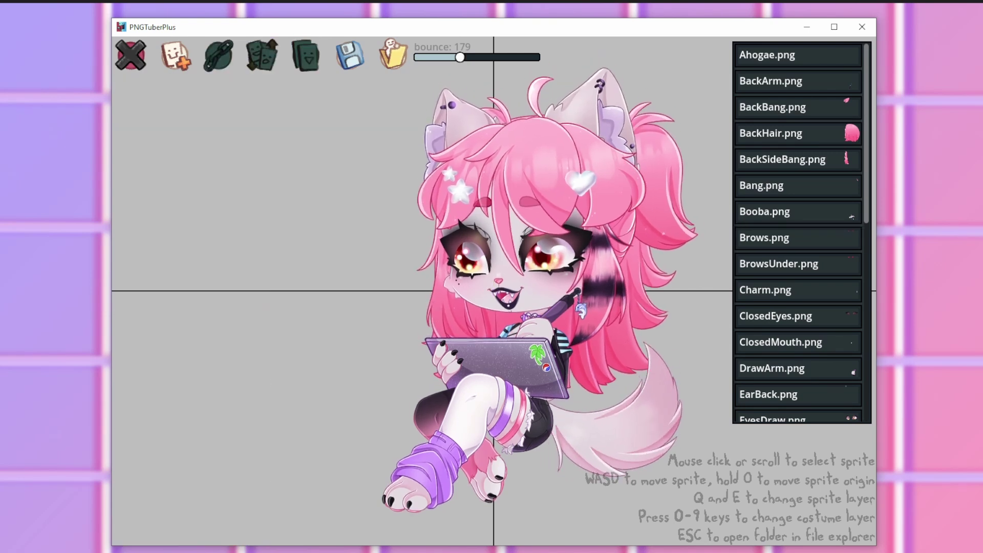
Move the origin of Charm.png to where it hangs from the pen and give it rotational drag
left_click(797, 289)
key("o+d")
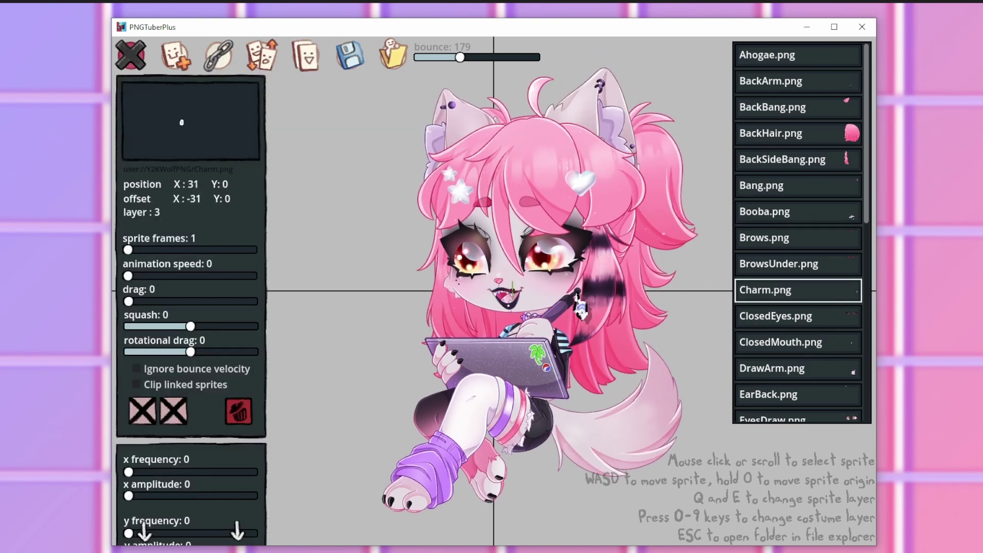
key("o+a")
key("o+s")
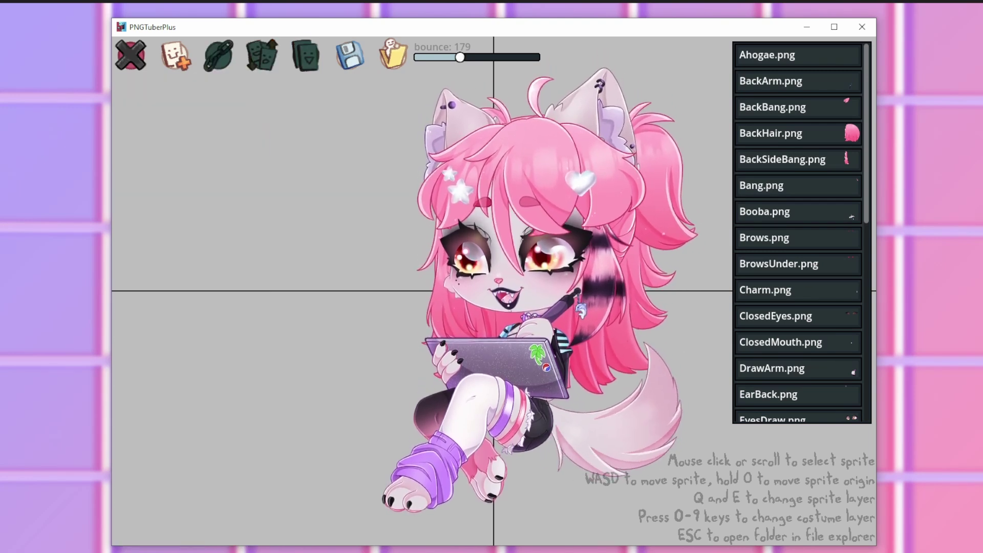
key("Escape")
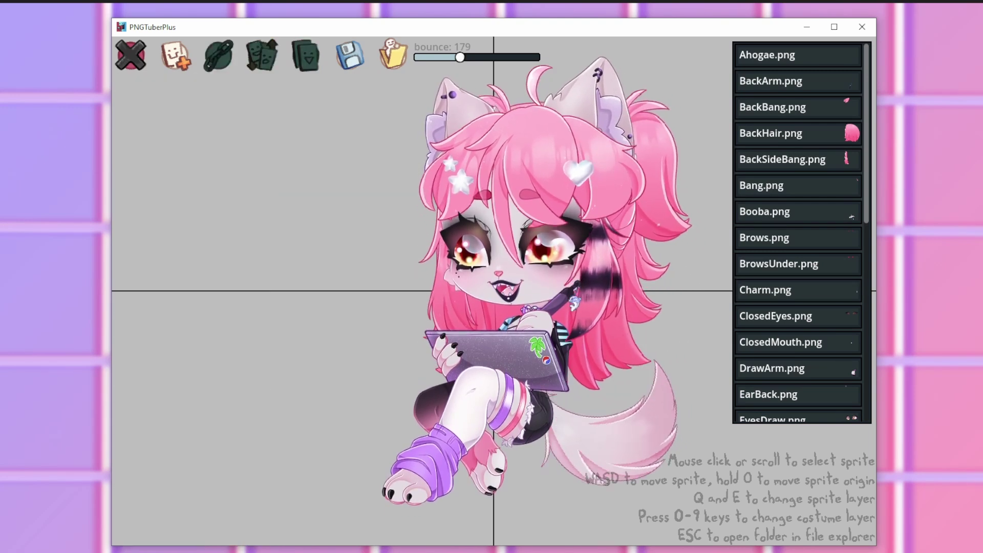
Move the origin of DrawArm.png to X 108, Y 146 near the elbow and set its rotational drag to 28
scroll(798, 232, "down", 3)
left_click(798, 278)
left_click(798, 226)
key("o+d")
key("d")
key("s")
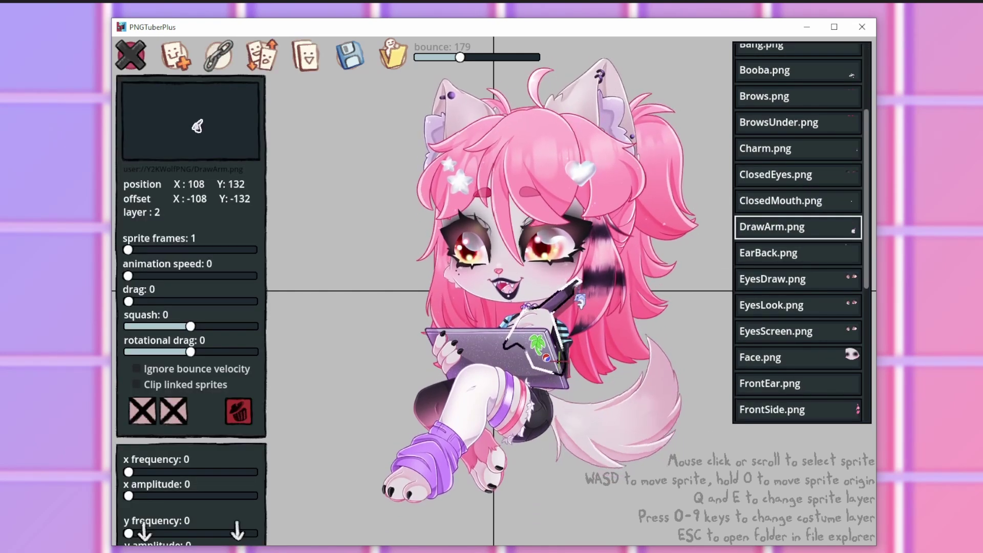
key("o+w")
left_click_drag(191, 351, 200, 352)
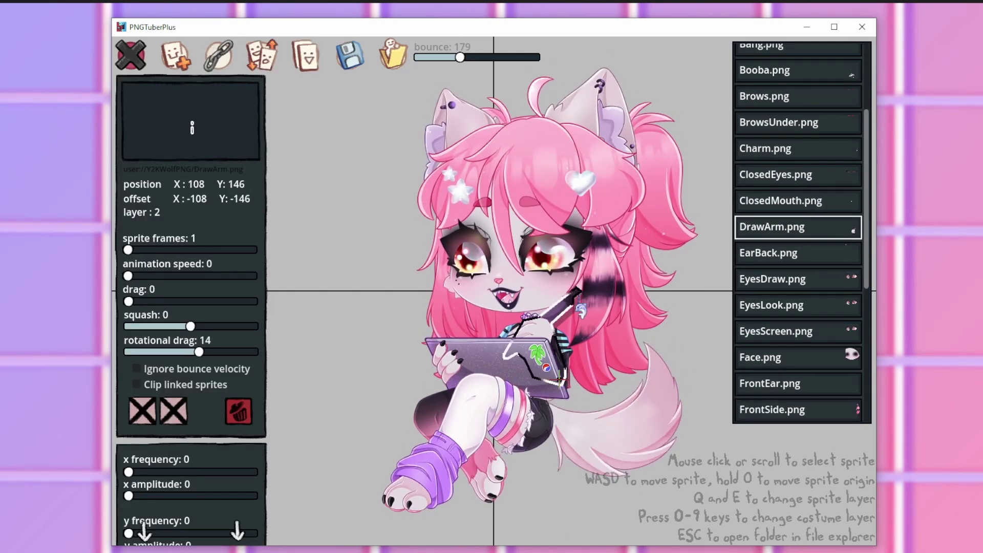
key("Escape")
left_click(797, 278)
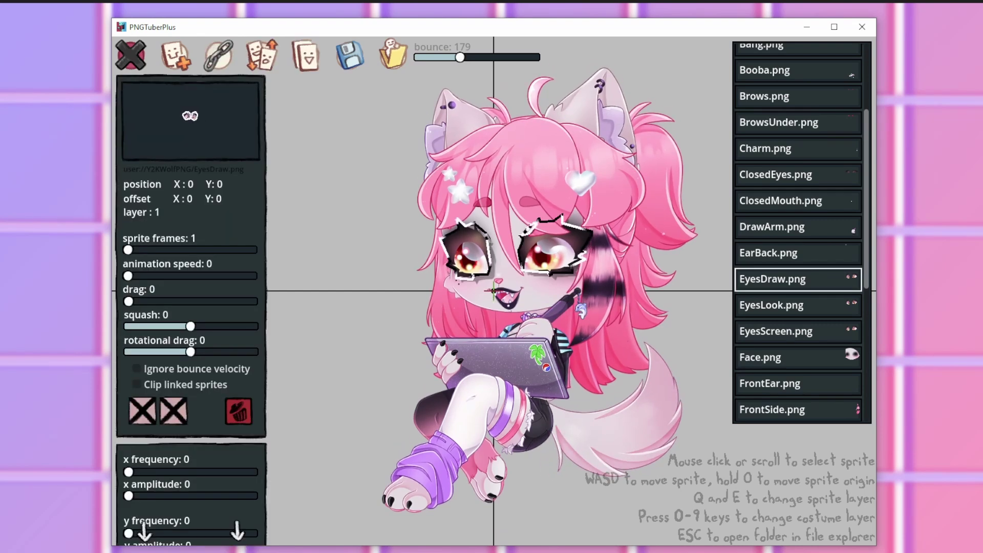
left_click(798, 226)
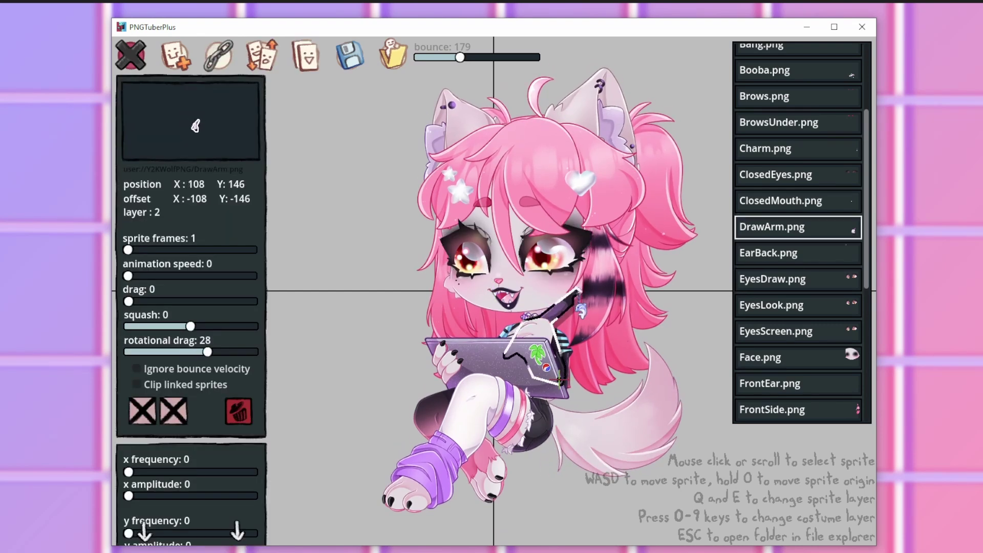
Link Charm.png to DrawArm.png as its parent
left_click(766, 148)
left_click(218, 55)
left_click(840, 227)
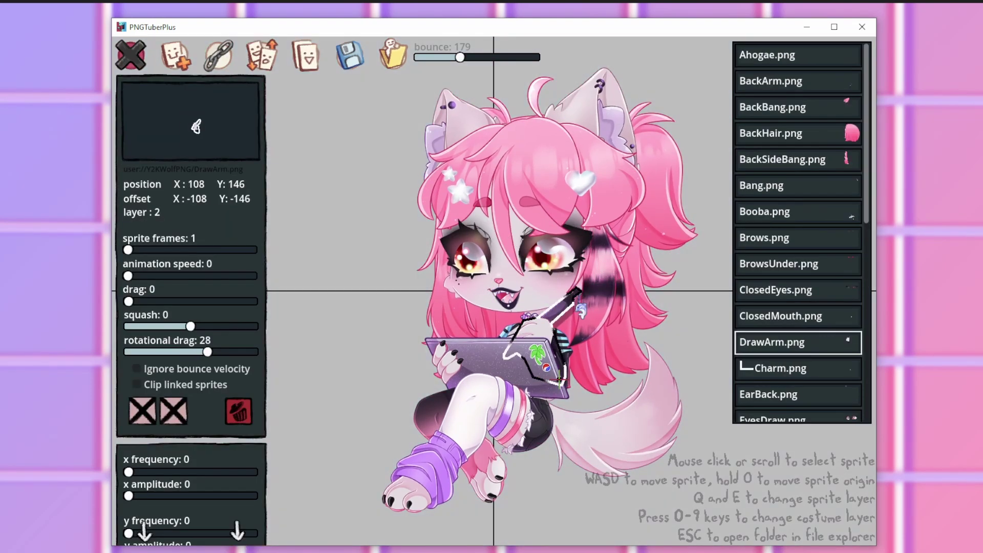
Set the rotational drag of DrawArm.png to 20 and check how the linked charm swings
key("Escape")
left_click(797, 342)
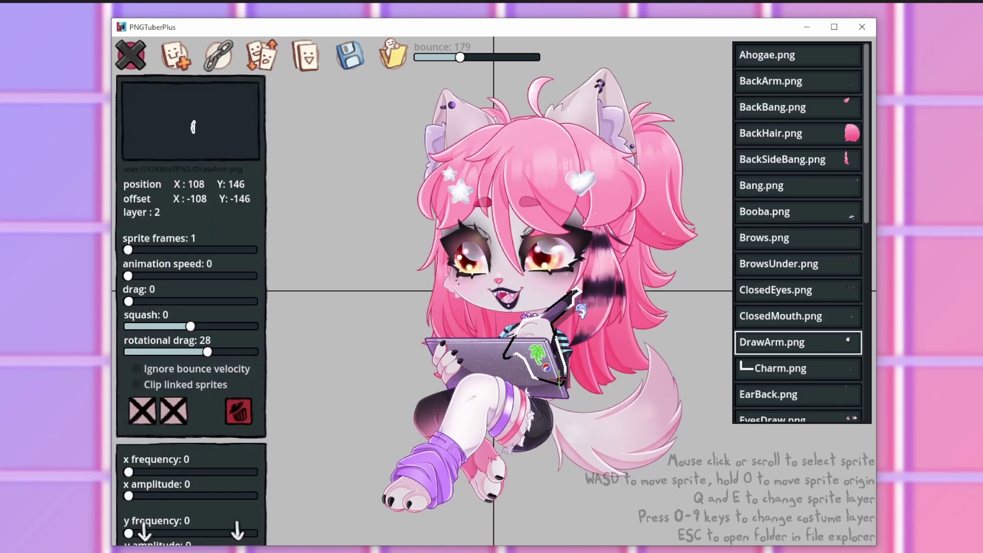
key("Escape")
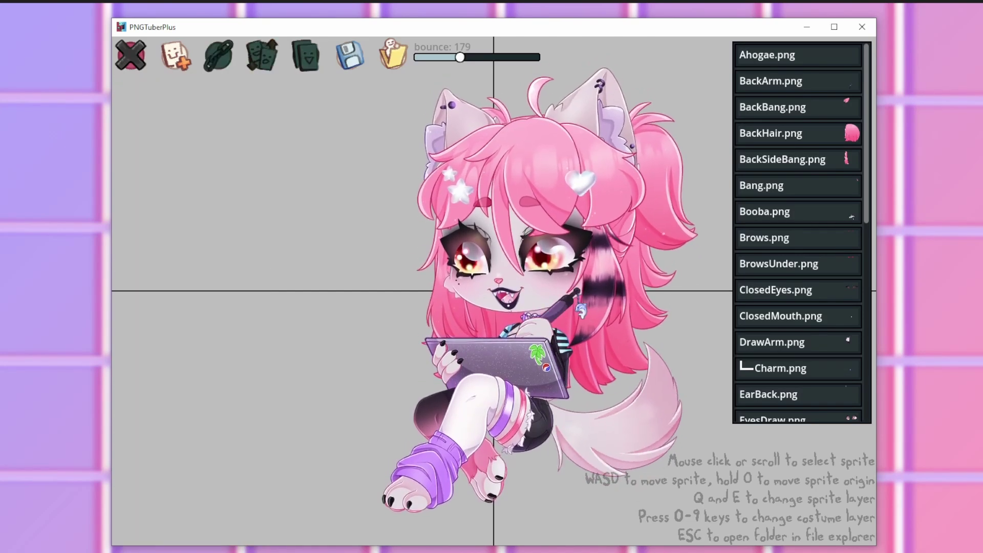
left_click(798, 368)
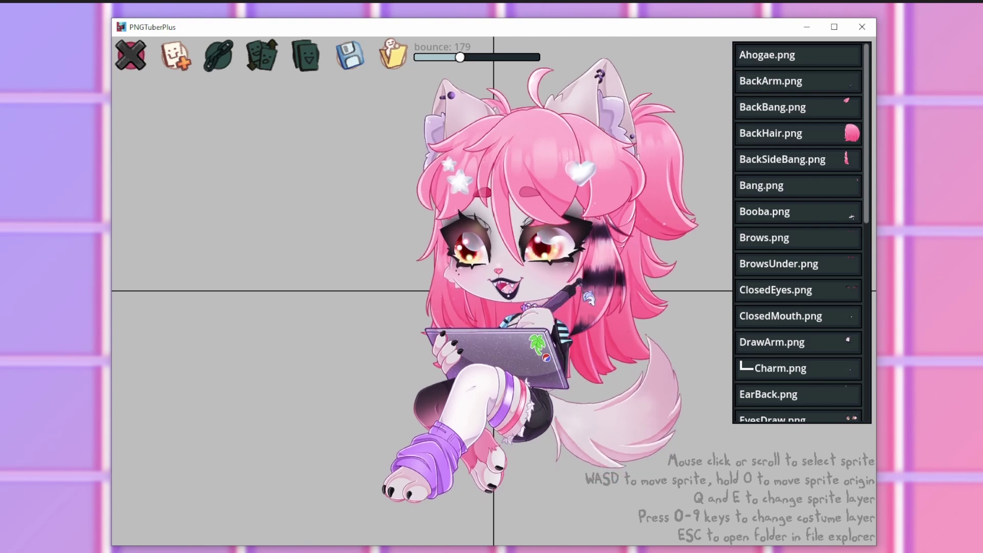
Give Legs.png a slight squash
left_click(487, 471)
left_click_drag(190, 326, 200, 326)
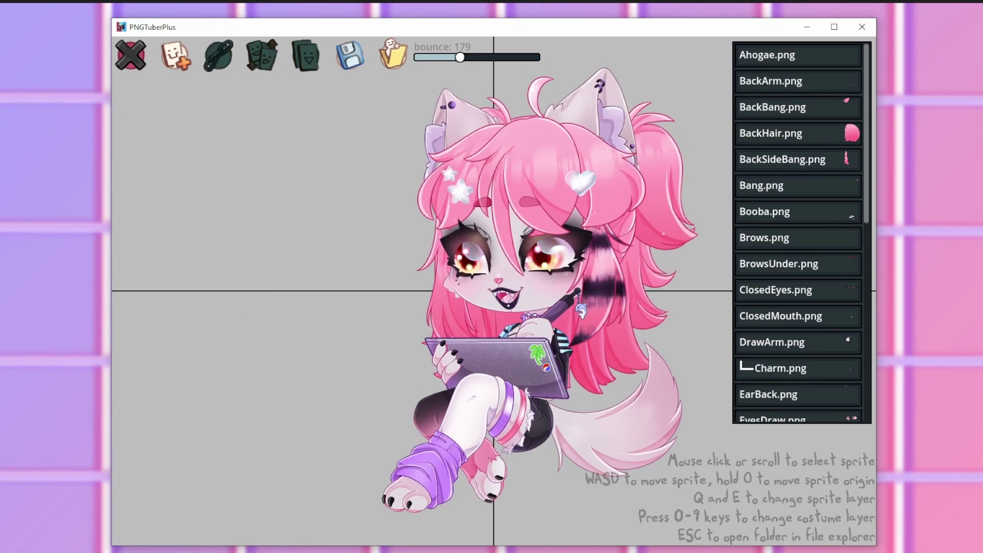
Hide DrawArm.png from costume 2
left_click(537, 328)
scroll(190, 290, "down", 5)
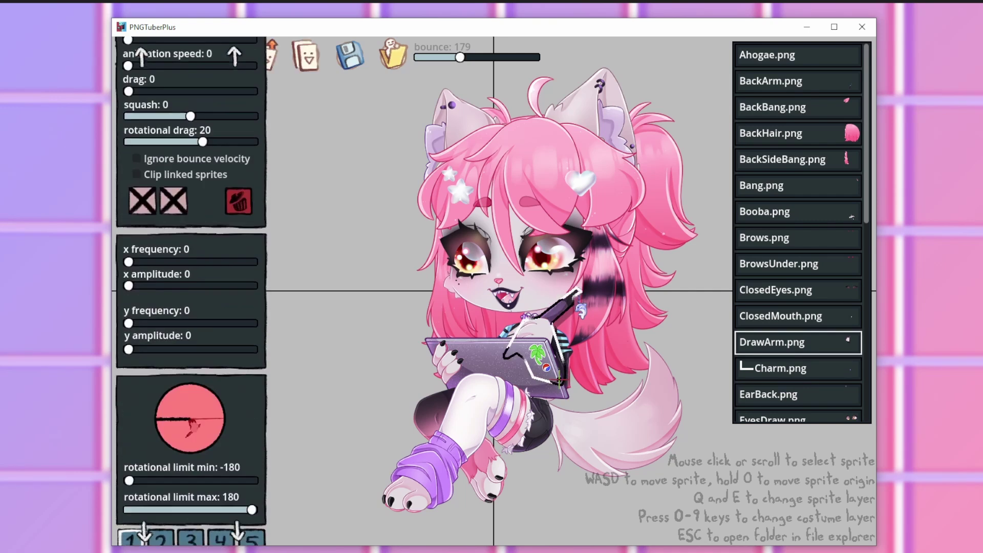
key("2")
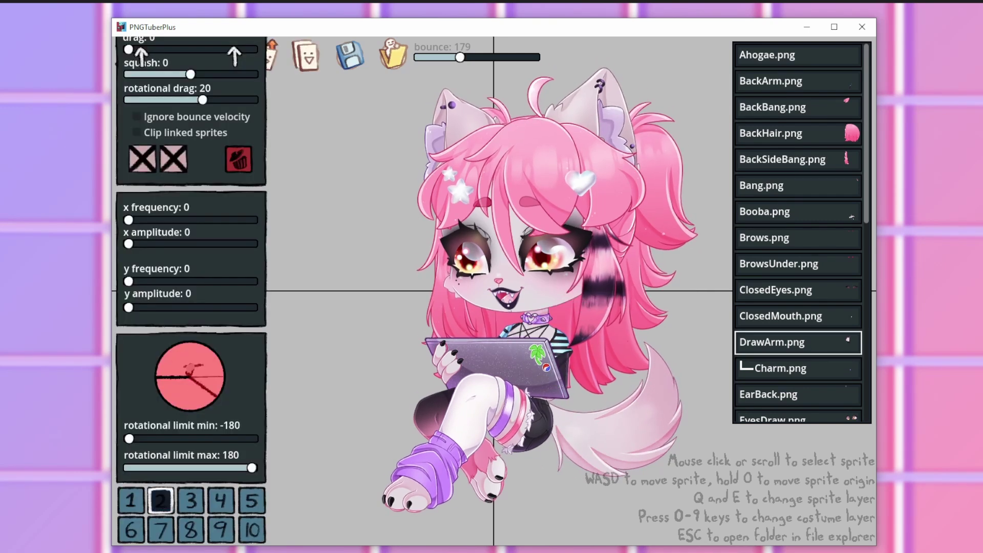
key("1")
Hide Tablet.png from costume 2 and set its squash to 2.5
scroll(798, 233, "down", 8)
left_click(798, 309)
key("2")
left_click(797, 309)
left_click(161, 500)
key("1")
left_click(797, 309)
scroll(190, 177, "up", 4)
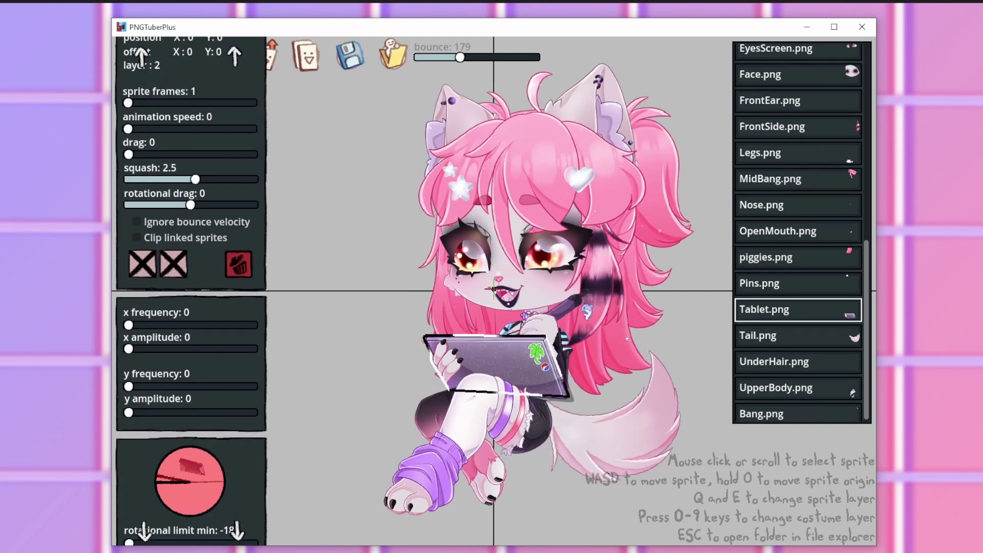
Compare costumes 1 and 2 and check which sprites are hidden in each
key("1")
key("2")
scroll(798, 233, "up", 6)
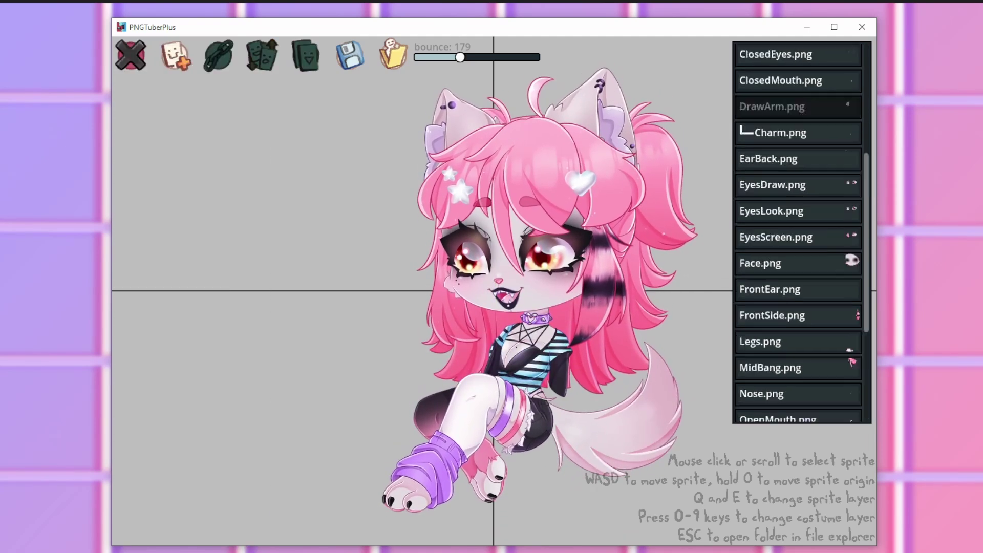
scroll(797, 233, "down", 6)
scroll(798, 233, "up", 6)
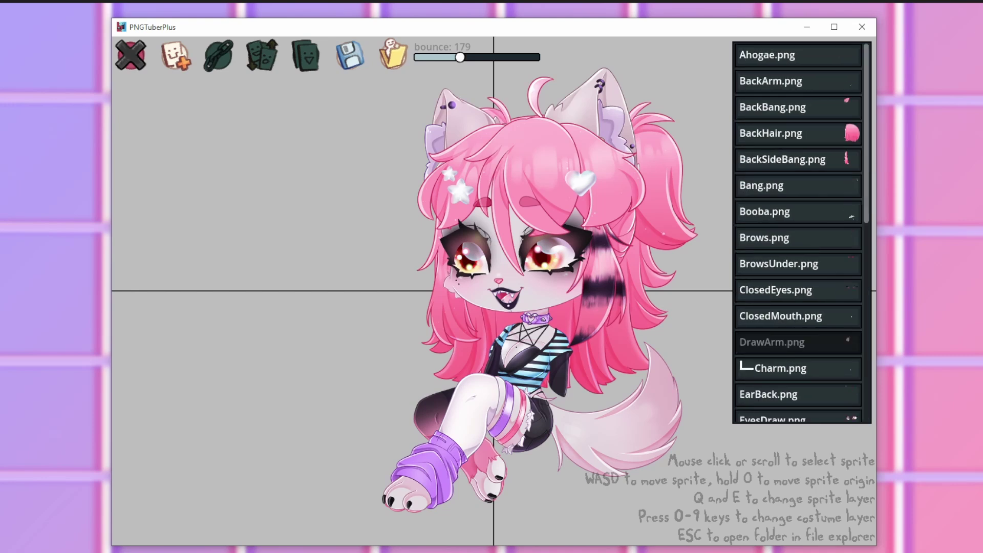
key("1")
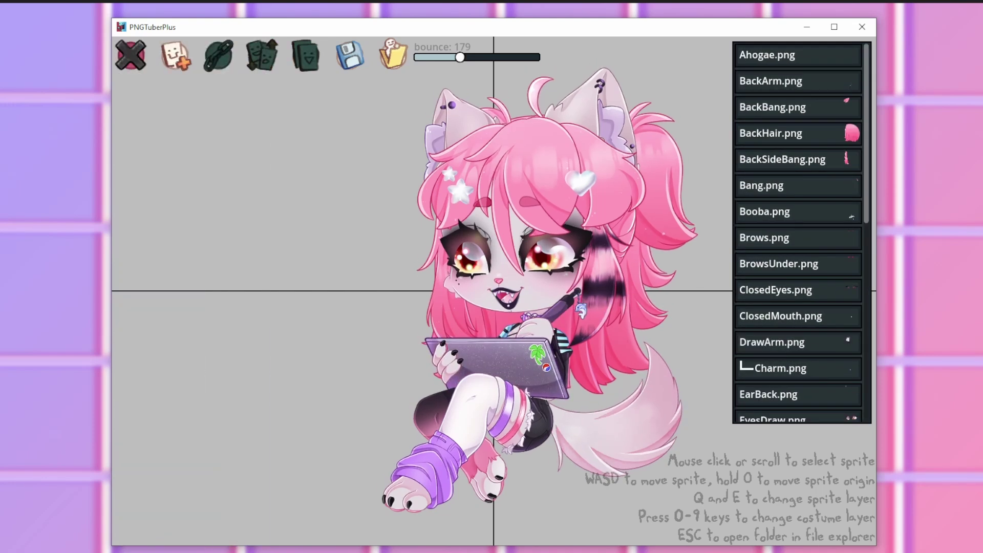
key("2")
Give Booba.png a slight squash
left_click(558, 371)
left_click(589, 405)
left_click(514, 353)
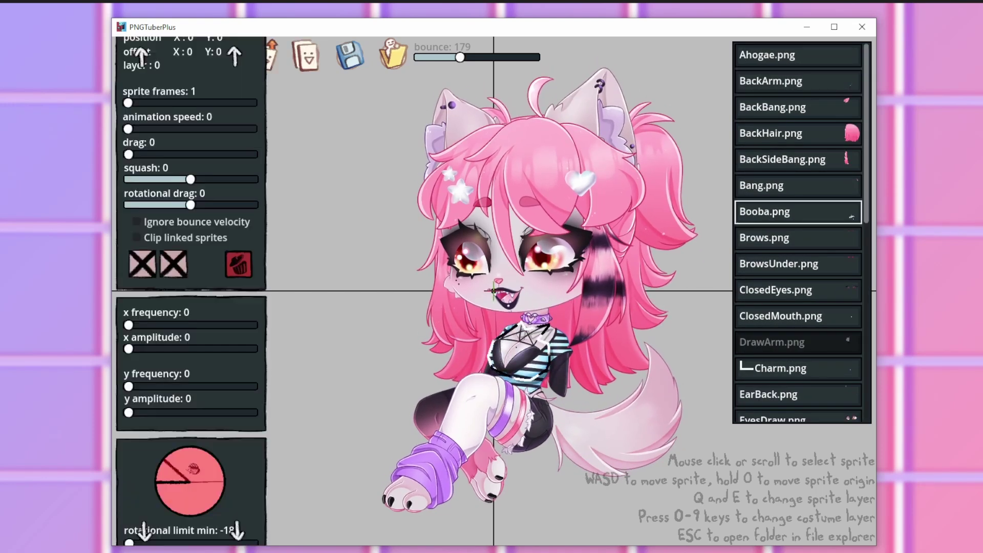
left_click(514, 353)
left_click_drag(197, 179, 202, 179)
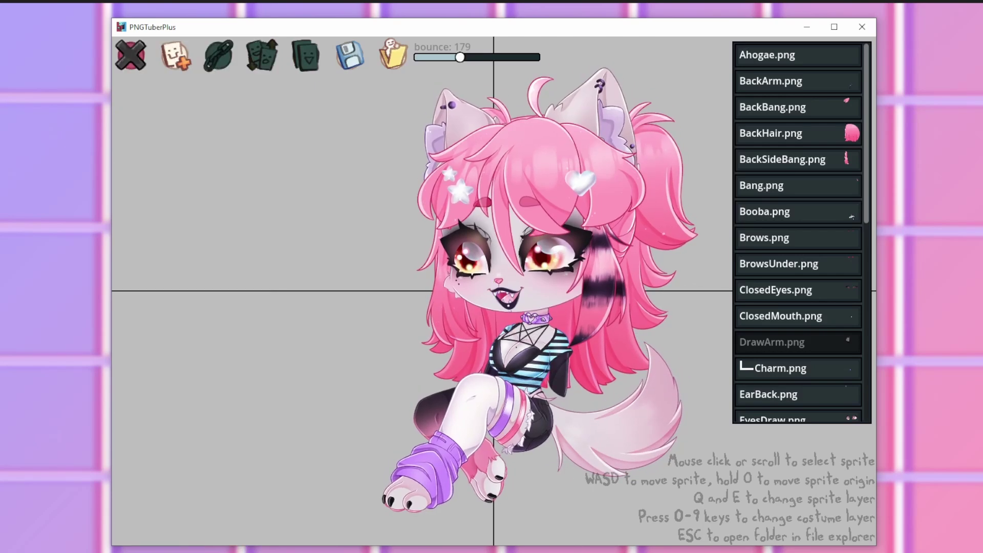
Hide EyesDraw.png from costume 2
key("2")
key("1")
key("2")
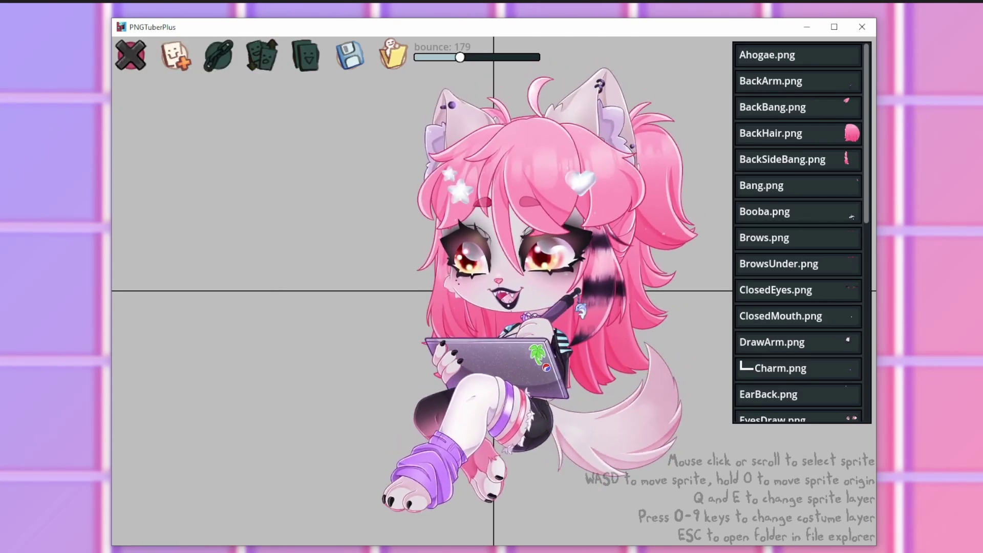
scroll(798, 233, "down", 6)
scroll(798, 233, "up", 6)
scroll(798, 233, "down", 6)
scroll(798, 233, "up", 1)
left_click(797, 185)
left_click(160, 500)
Make EyesScreen.png visible only in costume 2 by hiding it from costume 1
left_click(798, 237)
left_click(161, 501)
left_click(130, 501)
left_click(161, 500)
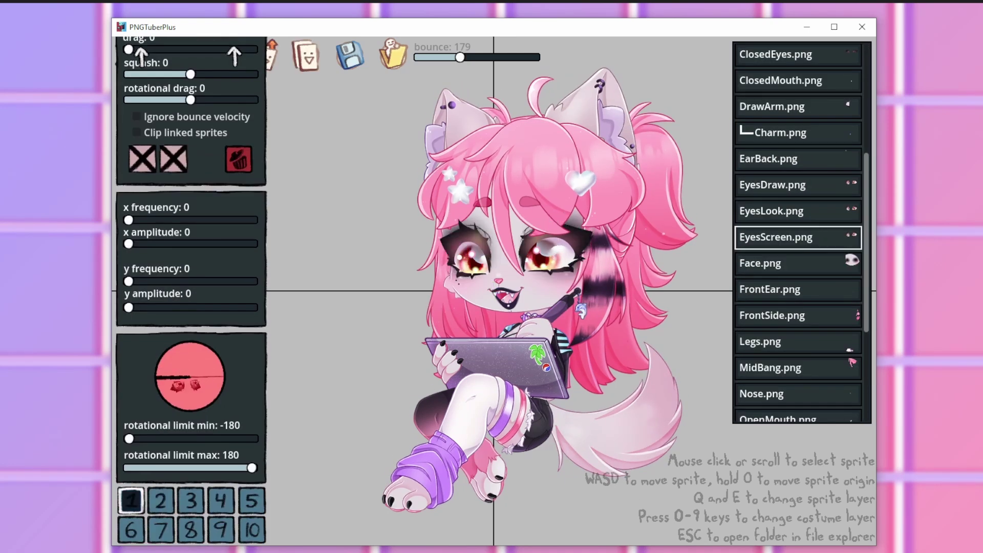
key("2")
key("1")
Set EyesDraw.png to show only with the mouth closed and the eyes open
left_click(798, 185)
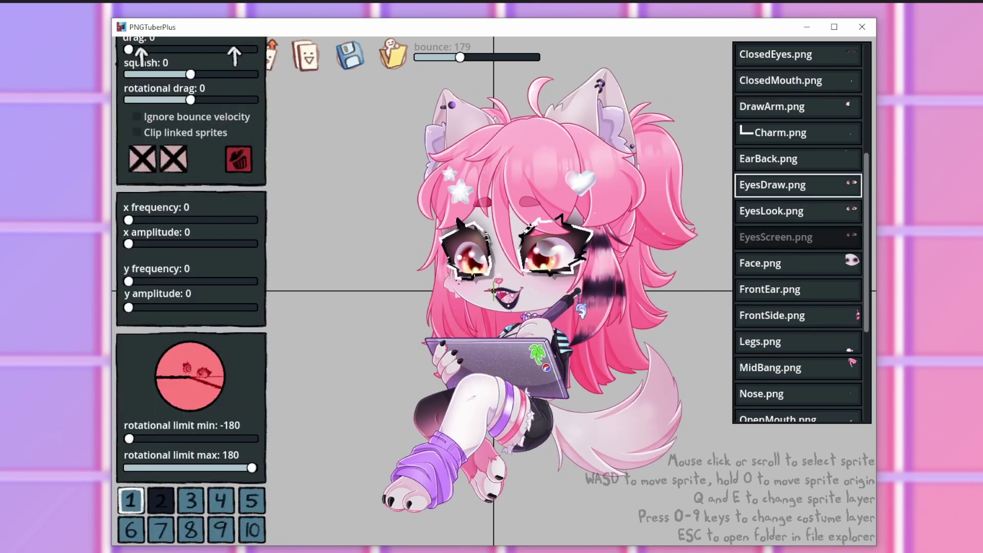
left_click(142, 286)
left_click(174, 285)
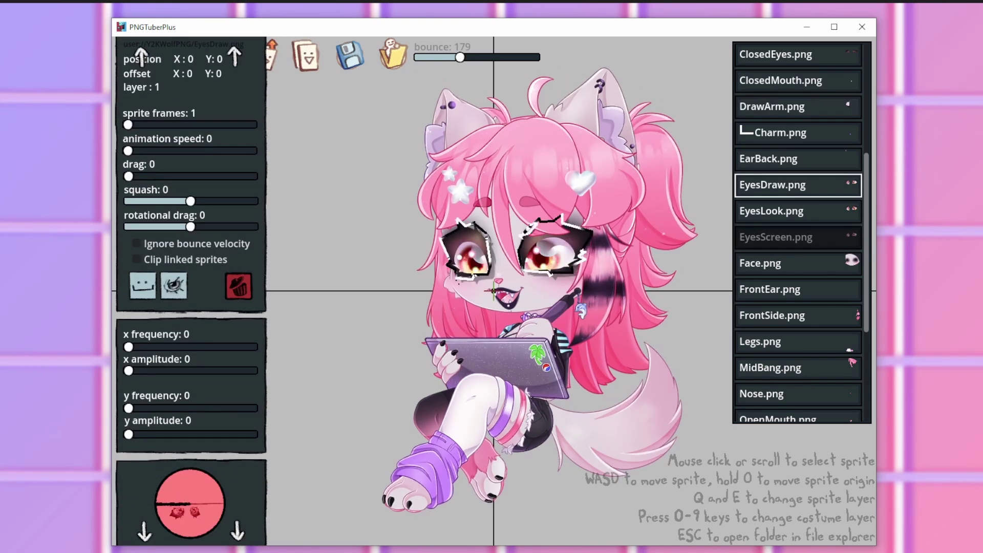
Set EyesLook.png to show only while talking and with the eyes open
left_click(798, 210)
left_click(143, 286)
left_click(142, 286)
left_click(174, 286)
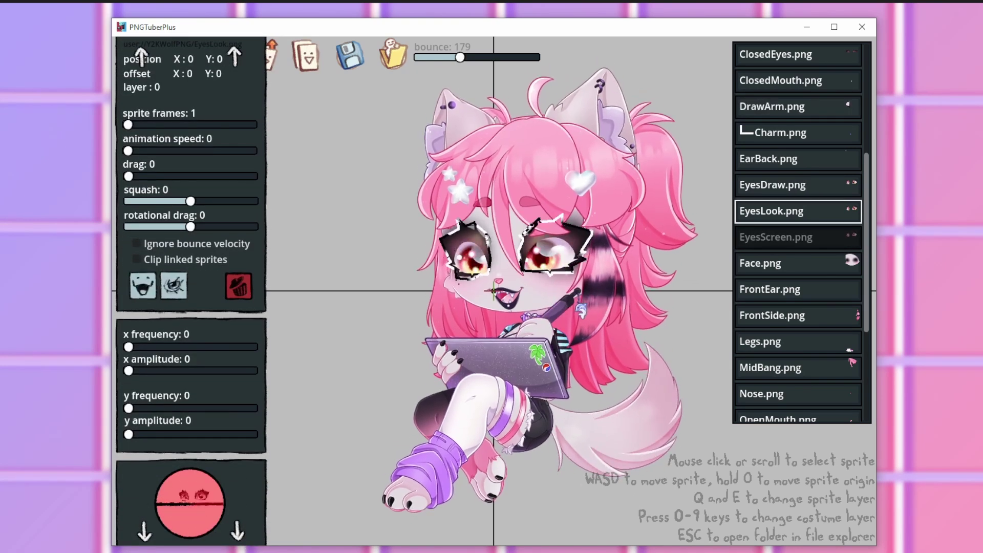
Shift ClosedMouth.png by two layers and check the avatar in view mode before returning to edit mode
scroll(798, 230, "up", 2)
scroll(798, 231, "down", 7)
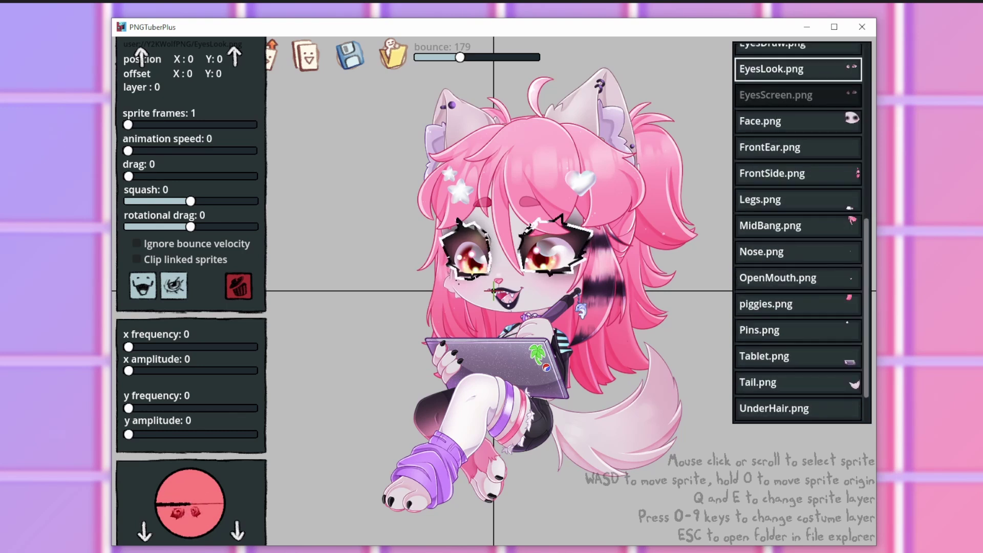
scroll(798, 231, "up", 5)
scroll(797, 230, "down", 7)
scroll(798, 230, "up", 7)
left_click(798, 264)
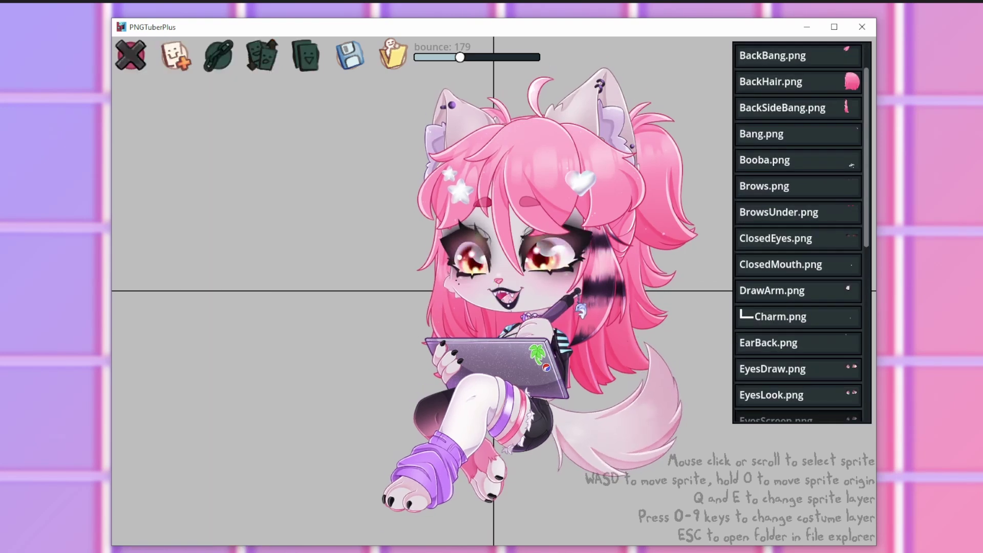
left_click(130, 55)
left_click(851, 527)
left_click(798, 264)
key("e")
key("e")
left_click(333, 205)
left_click(131, 54)
left_click(851, 527)
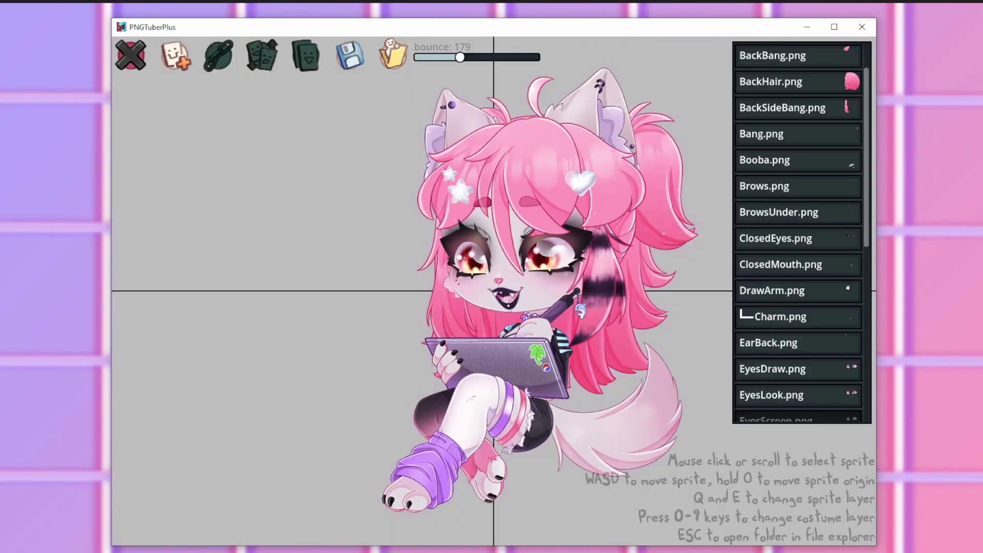
Set OpenMouth.png to show only while talking and preview the avatar in view mode
scroll(798, 230, "down", 5)
left_click(797, 368)
left_click(142, 285)
left_click(333, 205)
left_click(131, 55)
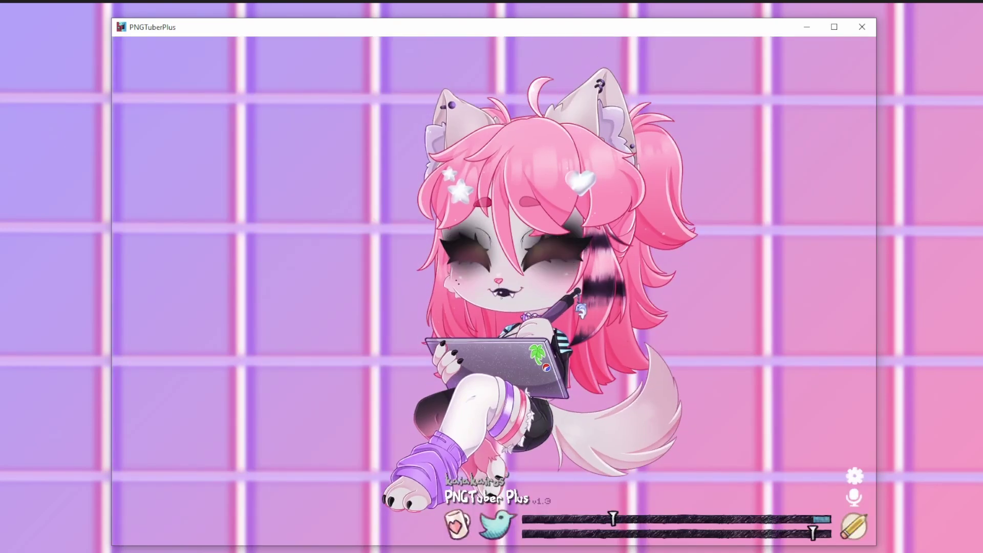
Compare the talking and blinking visibility settings of EyesDraw.png and EyesLook.png, and preview the avatar in view mode
left_click(854, 526)
left_click(798, 133)
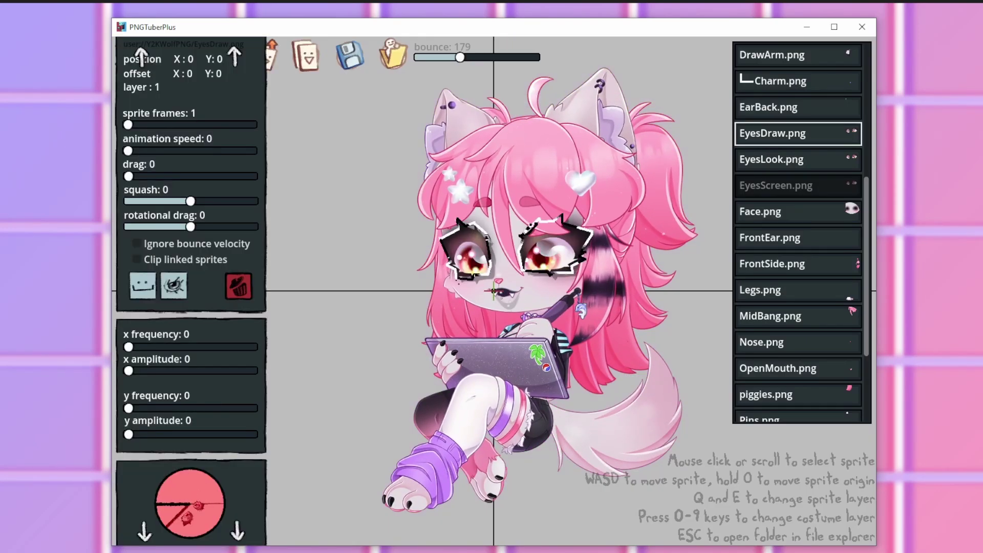
left_click(798, 159)
left_click(797, 133)
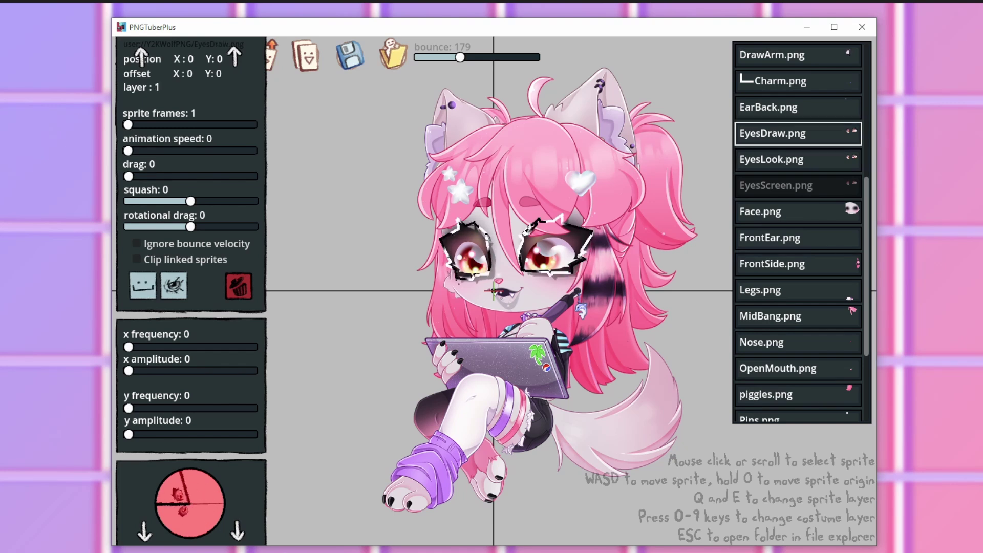
left_click(798, 159)
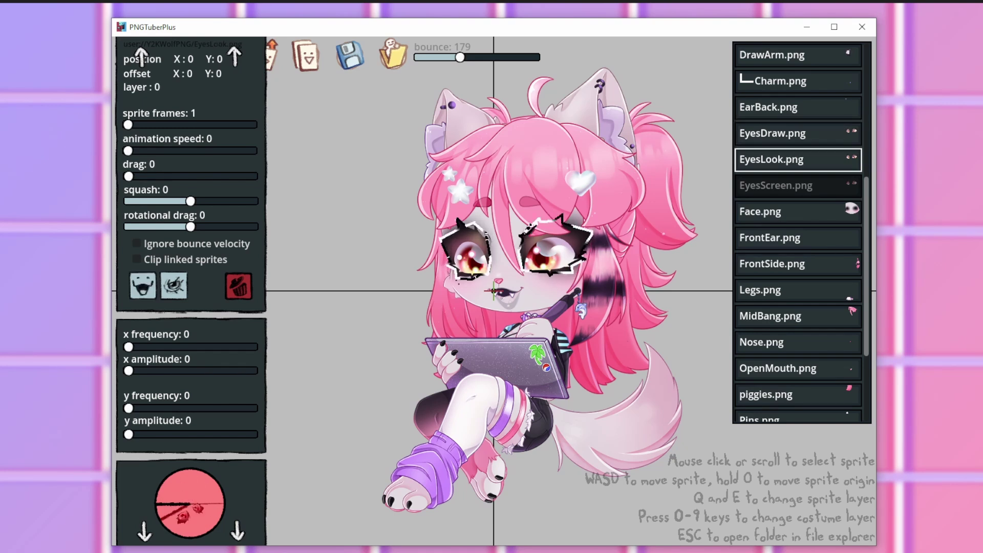
scroll(798, 231, "up", 5)
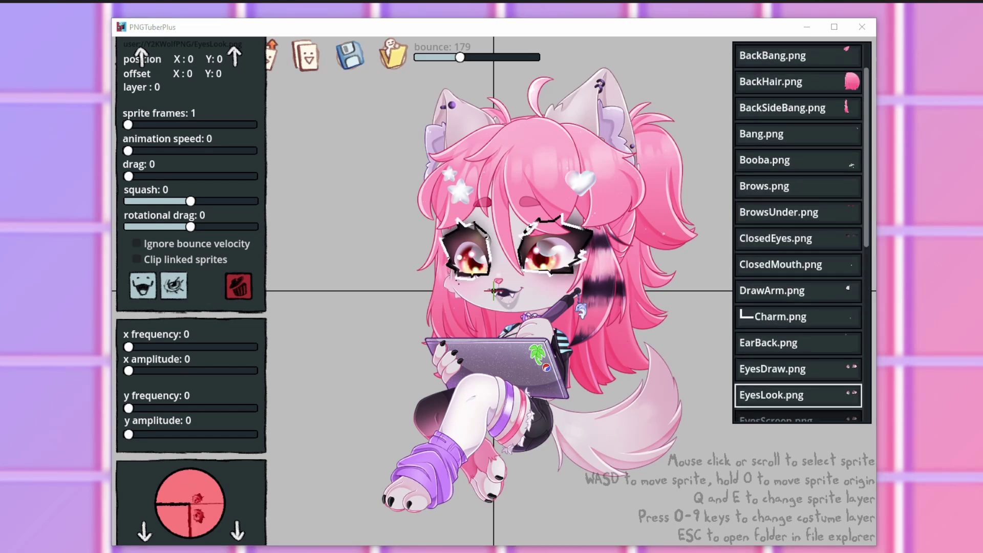
key("Escape")
left_click(130, 55)
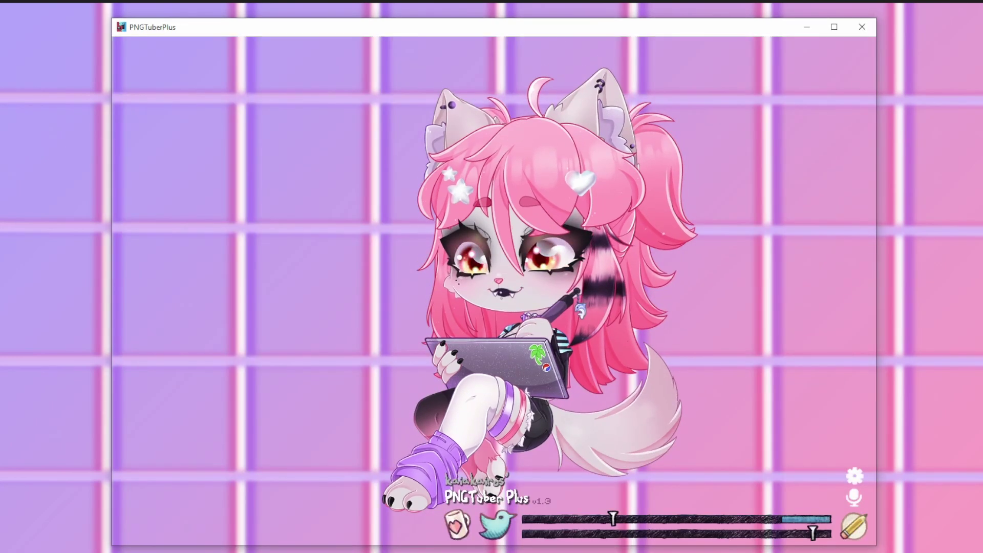
Set ClosedEyes.png to show only while blinking and return to view mode
key("alt+Tab")
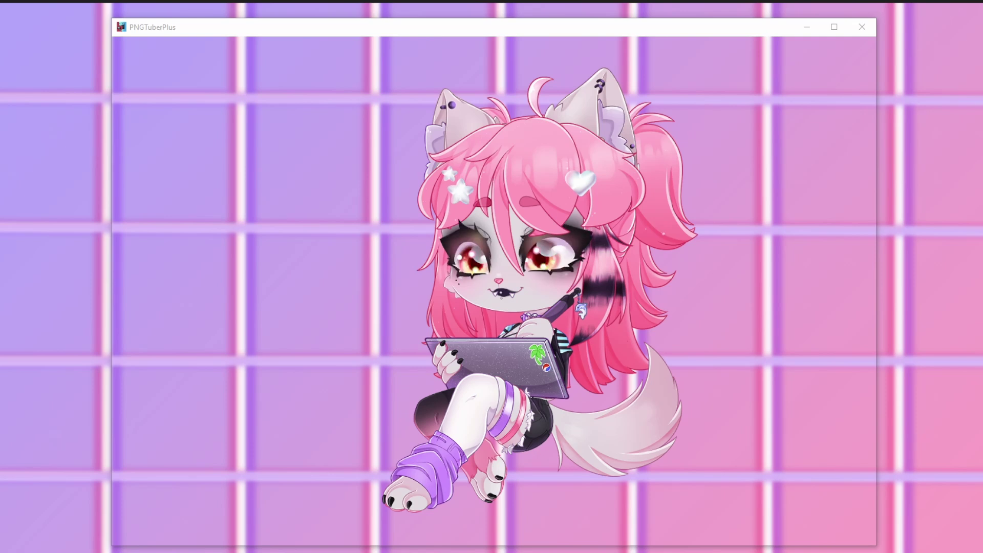
key("alt+Tab")
left_click(853, 527)
key("alt+Tab")
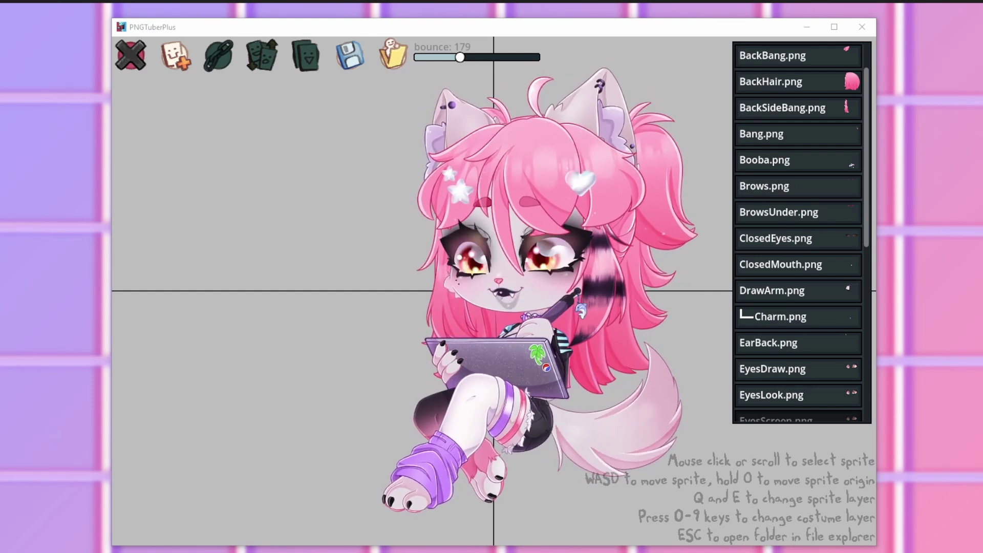
left_click(797, 238)
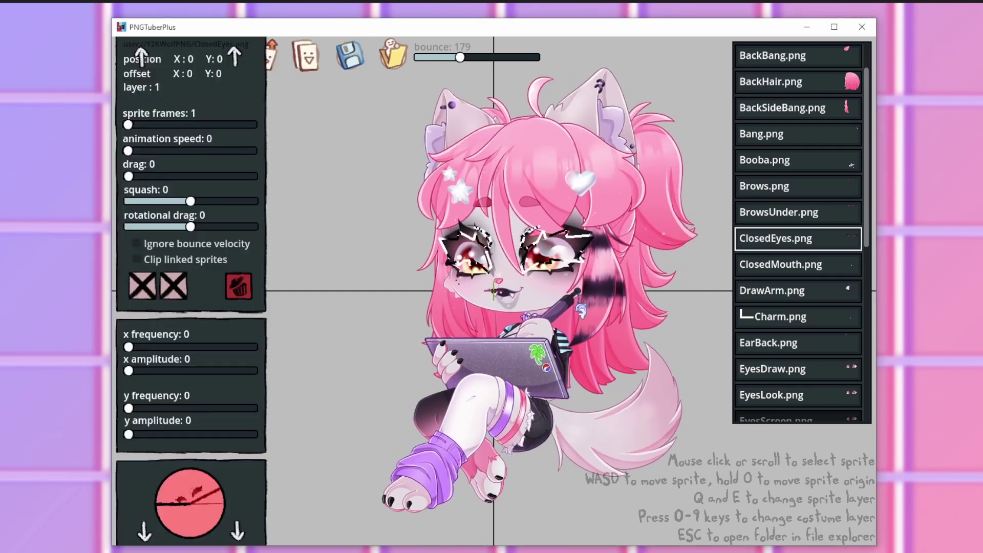
left_click(173, 286)
left_click(131, 55)
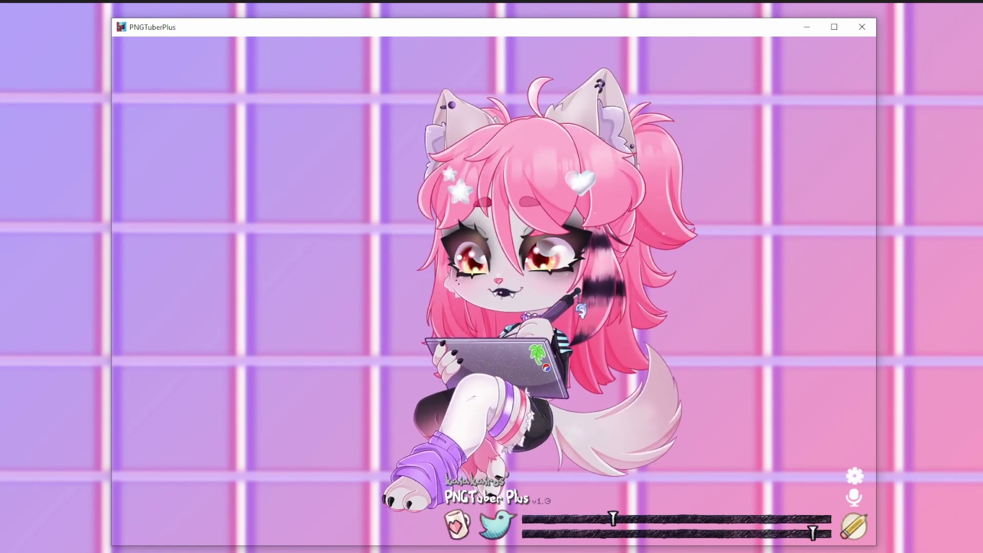
Preview costumes 1 and 2 in view mode and open the microphone selection
key("1")
key("2")
left_click(853, 496)
mouse_move(853, 497)
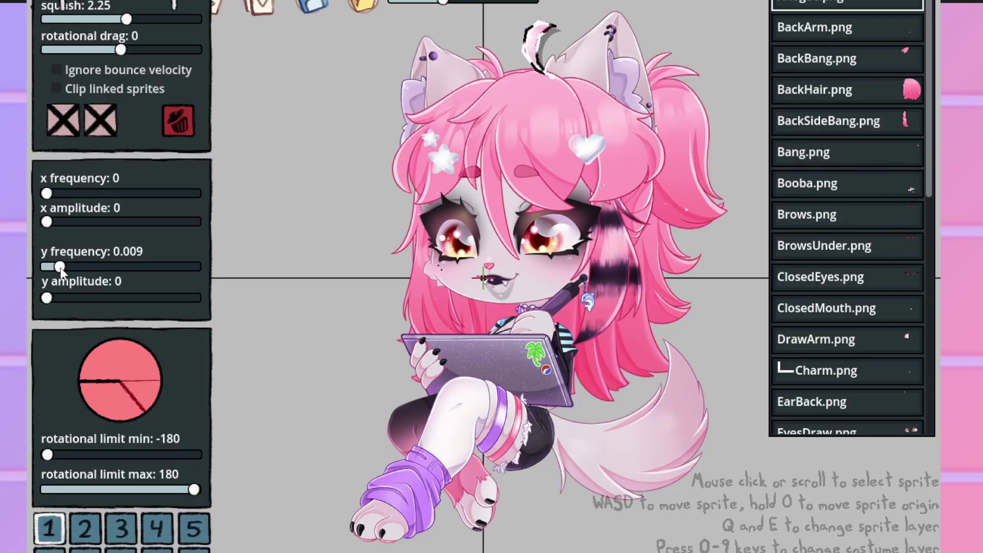
Give Ahoge.png and BackArm.png a y frequency of 0.01 and a y amplitude of 4
left_click_drag(60, 267, 48, 298)
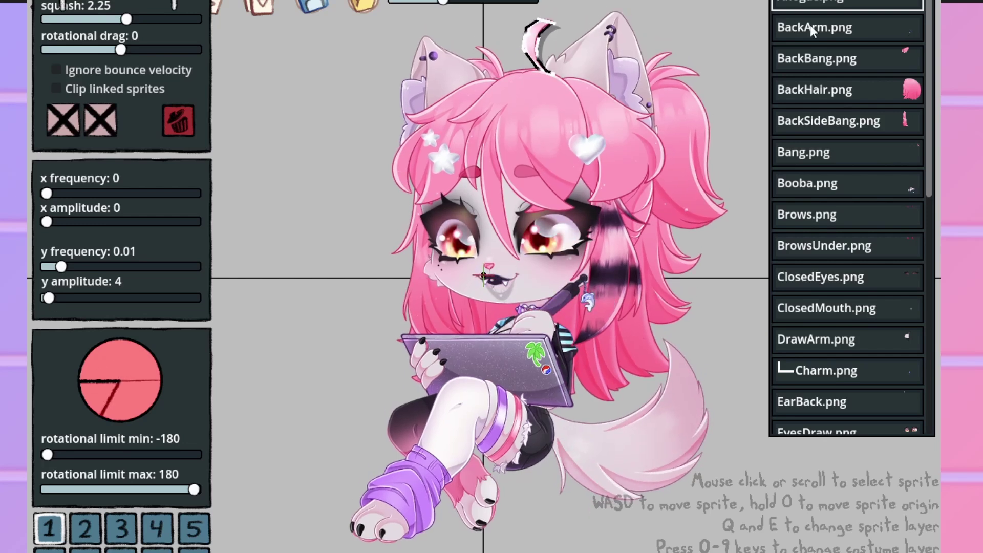
left_click(811, 28)
left_click_drag(60, 267, 49, 299)
Give BackBang.png, BackHair.png and BackSideBang.png a y frequency of 0.01 and a y amplitude of 4
left_click(808, 61)
left_click(803, 98)
left_click(60, 267)
scroll(62, 312, "down", 1)
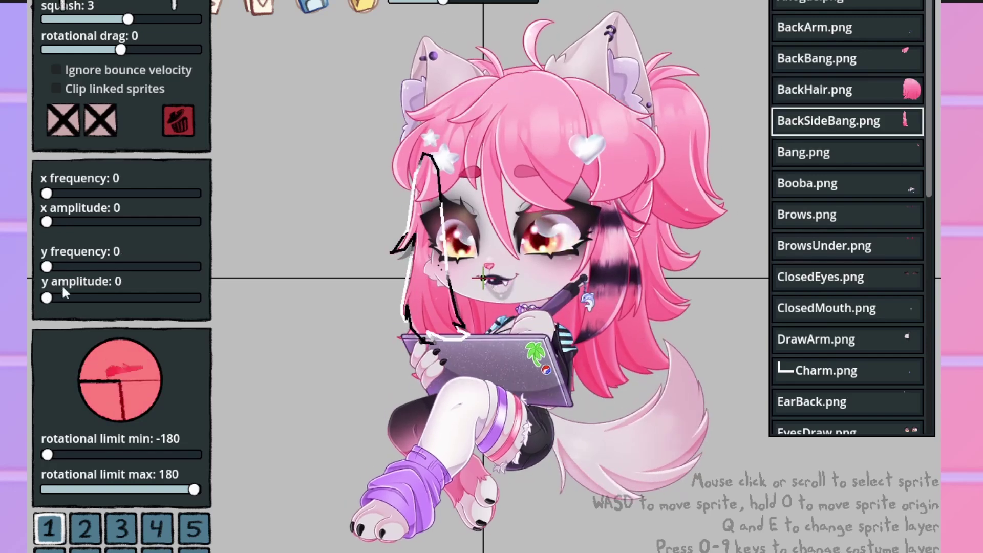
left_click_drag(61, 266, 49, 302)
Give the upper Bang.png, Booba.png, Brows.png and BrowsUnder.png a y frequency of 0.01 and a y amplitude of 4
scroll(767, 180, "down", 1)
left_click(60, 266)
scroll(60, 276, "down", 1)
left_click(61, 267)
left_click(856, 217)
left_click(846, 246)
left_click_drag(59, 265, 50, 300)
left_click(49, 299)
Give ClosedEyes.png, ClosedMouth.png, DrawArm.png and Charm.png a y frequency of 0.01 and a y amplitude of 4
scroll(71, 272, "down", 1)
left_click(61, 267)
scroll(115, 280, "down", 1)
left_click(60, 267)
scroll(116, 275, "down", 1)
scroll(106, 300, "down", 1)
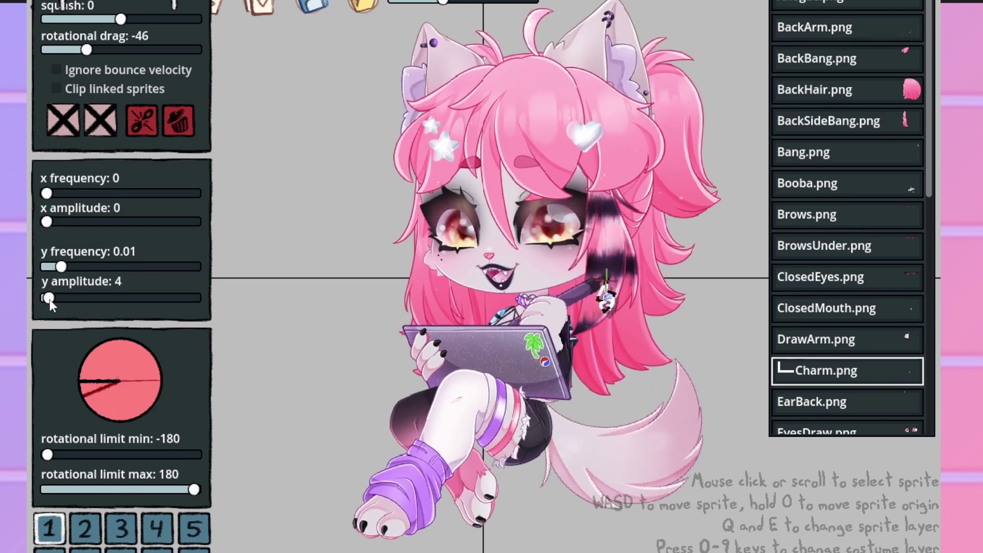
Give EarBack.png, EyesDraw.png and EyesLook.png a y frequency of 0.01 and a y amplitude of 4
left_click(808, 399)
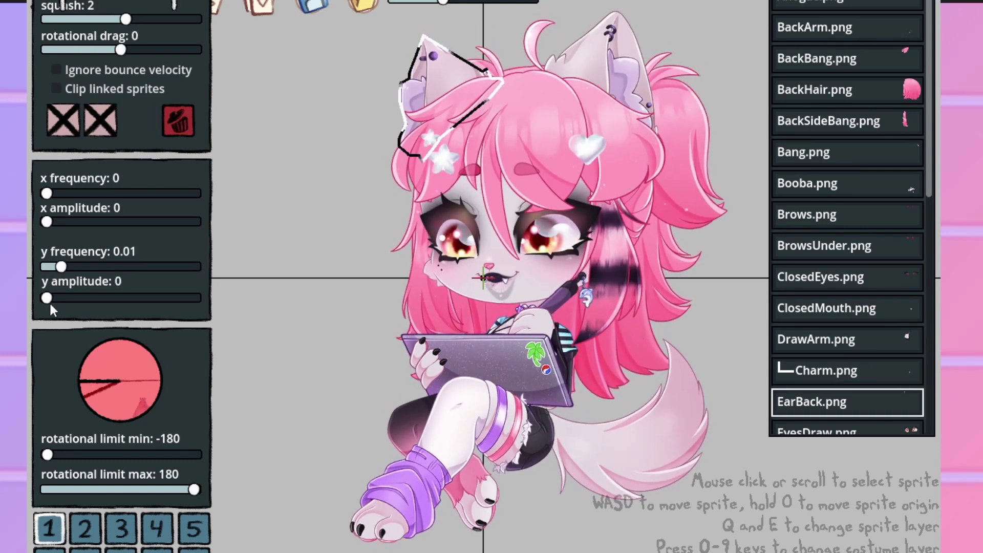
scroll(852, 308, "down", 3)
left_click(833, 264)
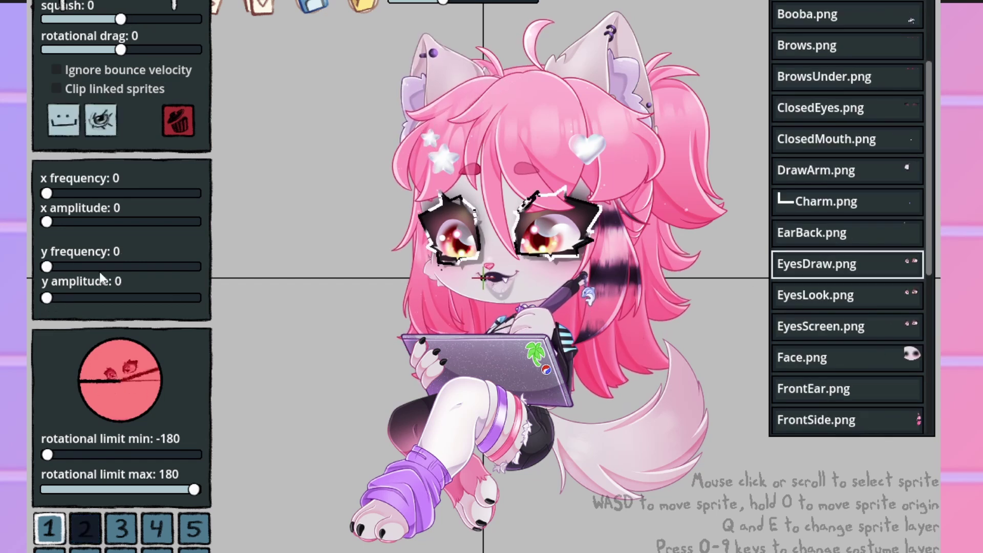
left_click_drag(51, 300, 61, 268)
left_click(818, 302)
left_click(48, 300)
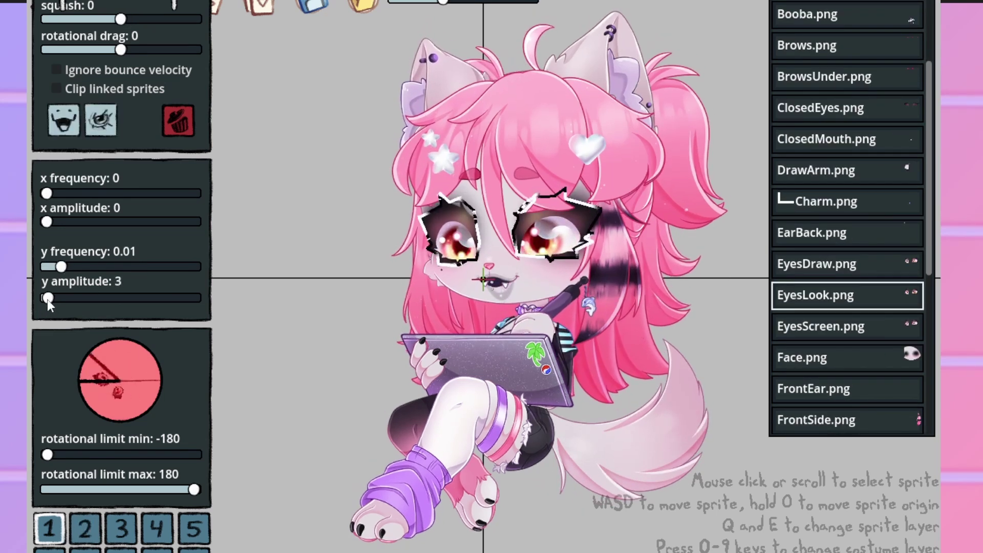
Give EyesScreen.png, Face.png and FrontEar.png a y frequency of 0.01 and a y amplitude of 4
scroll(204, 290, "down", 1)
mouse_move(60, 269)
left_mouse_down()
mouse_move(48, 299)
mouse_move(61, 267)
left_mouse_up()
left_click(812, 364)
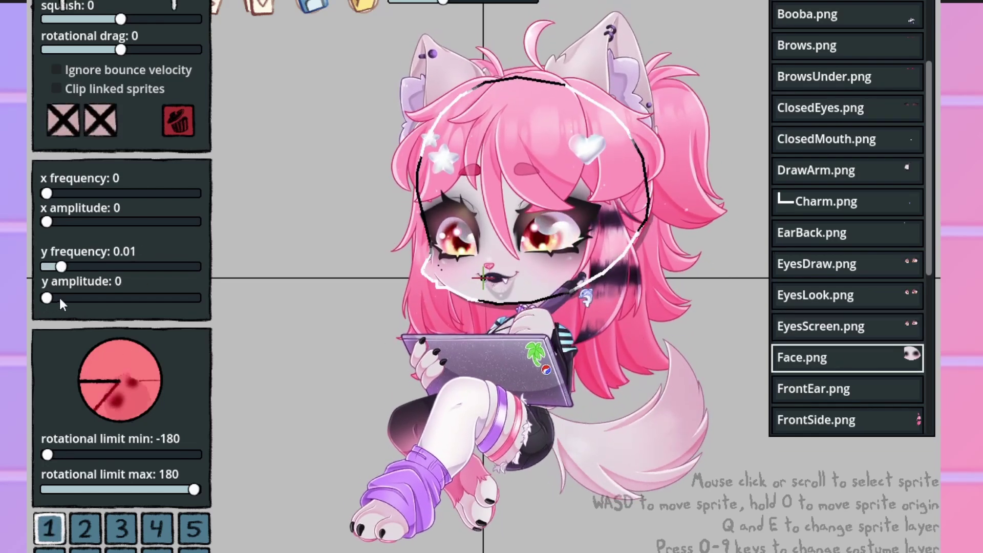
left_click_drag(49, 300, 61, 267)
scroll(50, 299, "down", 1)
left_click_drag(48, 298, 50, 299)
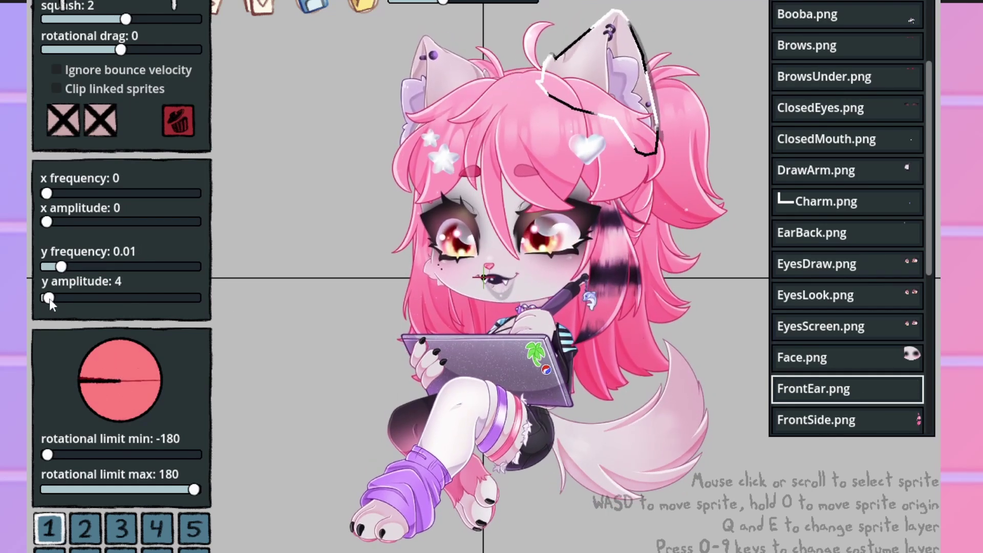
Give FrontSide.png and Legs.png a y frequency of 0.01 and a y amplitude of 4
scroll(868, 404, "down", 4)
left_click(839, 194)
scroll(59, 267, "up", 1)
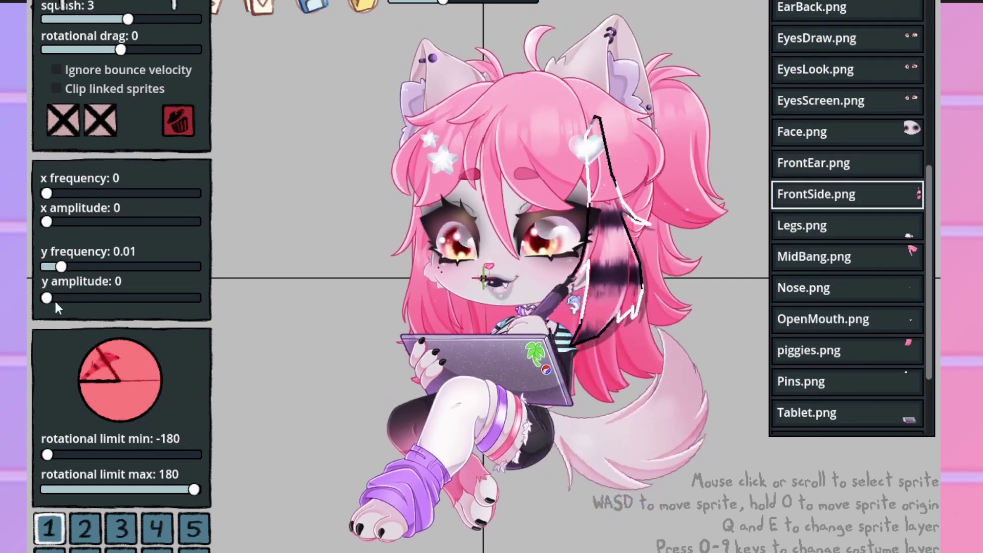
scroll(48, 299, "up", 4)
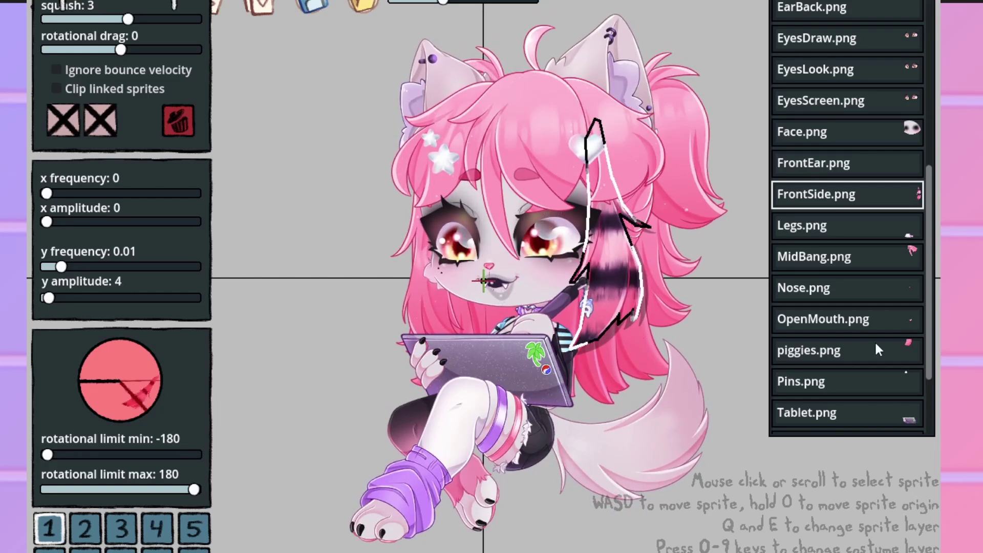
left_click(840, 223)
scroll(48, 299, "up", 4)
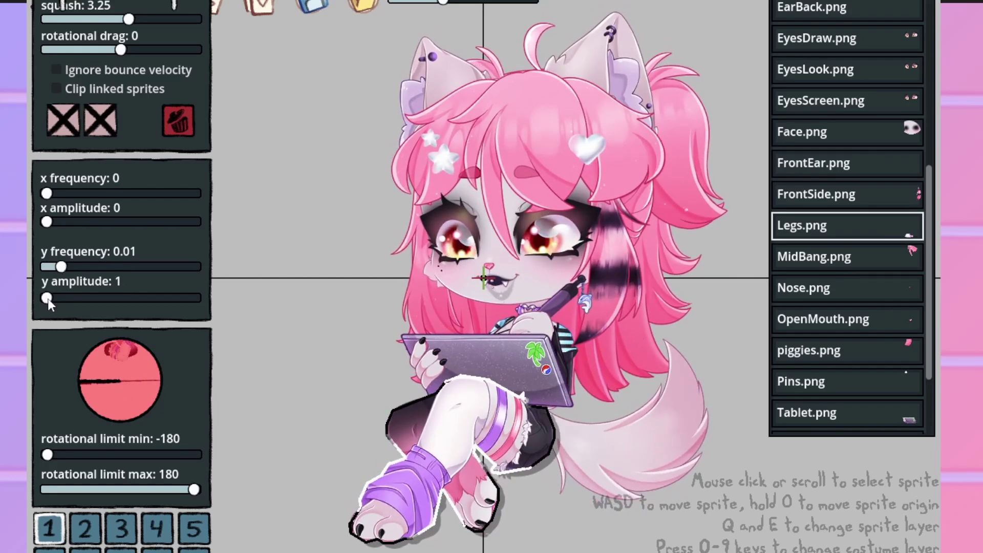
Give MidBang.png and Nose.png a y frequency of 0.01 and a y amplitude of 4
left_click(809, 256)
left_click(61, 268)
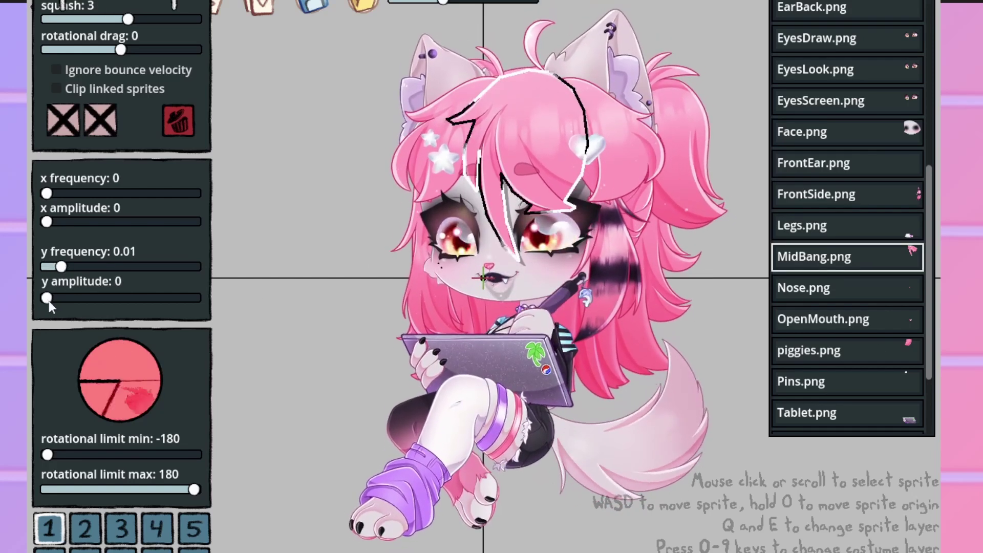
left_click(49, 299)
left_click(823, 292)
scroll(61, 272, "up", 1)
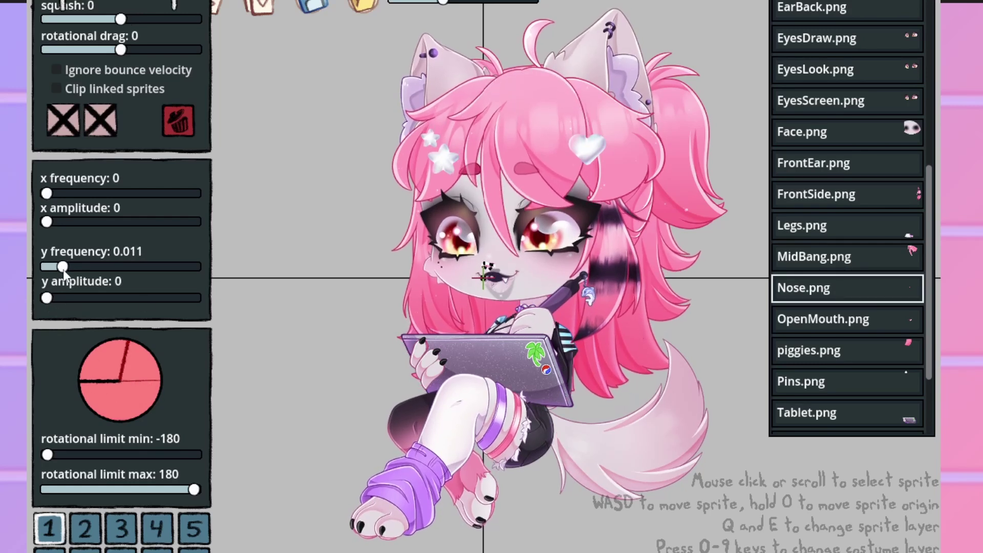
scroll(48, 300, "up", 4)
Give OpenMouth.png and piggies.png a y frequency of 0.01 and a y amplitude of 4
left_click(831, 323)
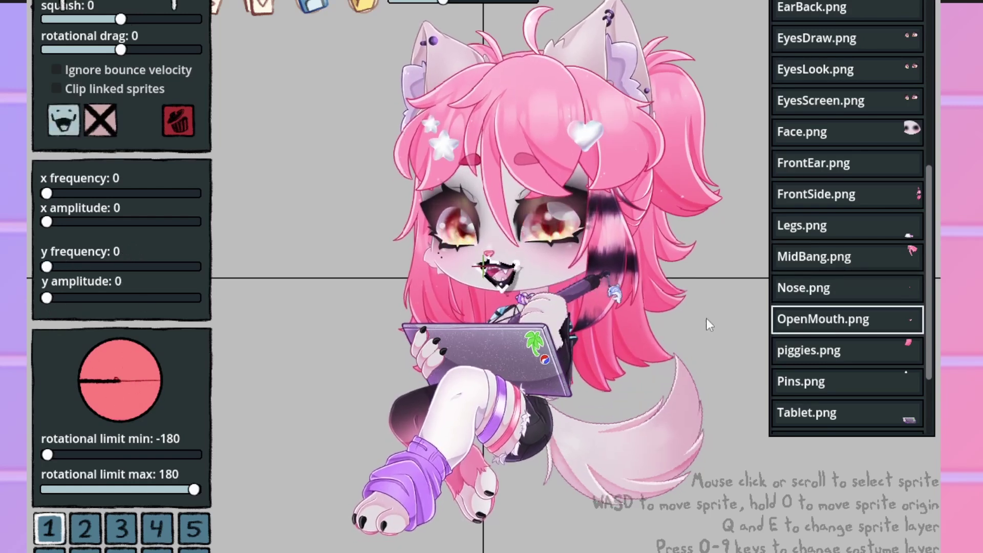
left_click(63, 268)
scroll(48, 299, "up", 4)
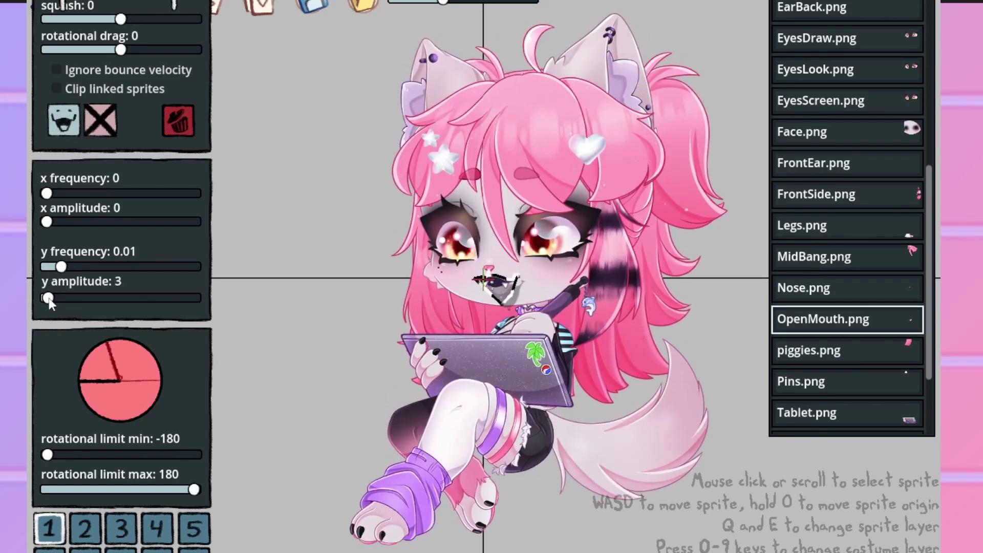
scroll(71, 278, "down", 1)
scroll(60, 267, "up", 1)
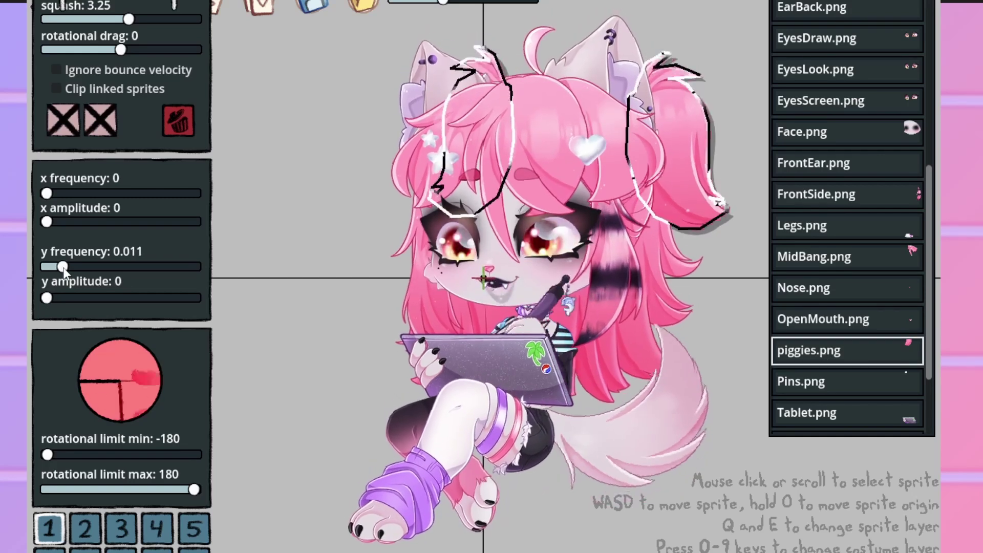
scroll(48, 299, "up", 4)
Give Pins.png and Tablet.png a y frequency of 0.01 and a y amplitude of 4
left_click(807, 391)
left_click(61, 267)
scroll(46, 299, "up", 4)
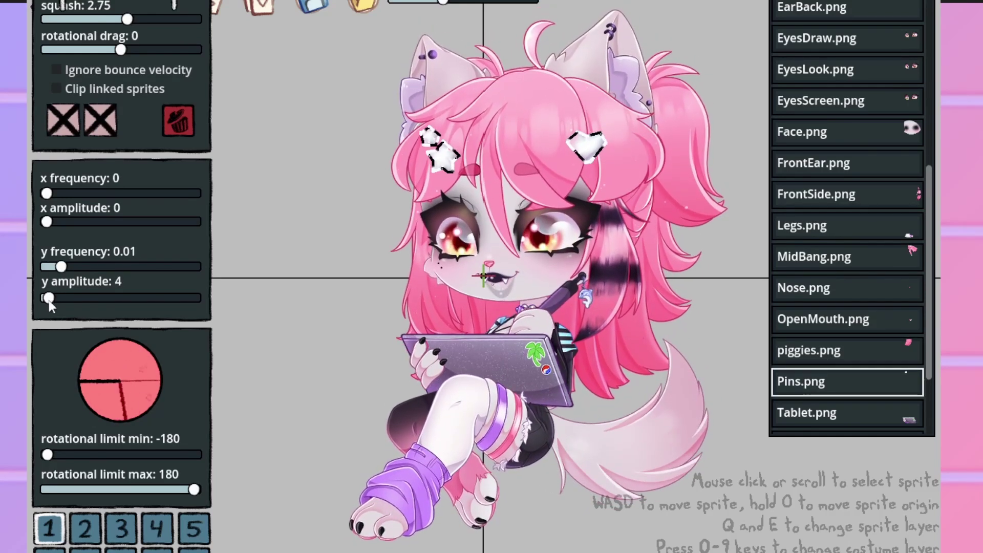
scroll(819, 389, "down", 4)
left_click(852, 296)
left_click_drag(63, 270, 60, 266)
scroll(49, 297, "up", 4)
Give Tail.png, UnderHair.png and UpperBody.png a y frequency of 0.01 and a y amplitude of 4
left_click(794, 328)
scroll(50, 299, "up", 5)
scroll(49, 299, "down", 1)
scroll(824, 333, "down", 1)
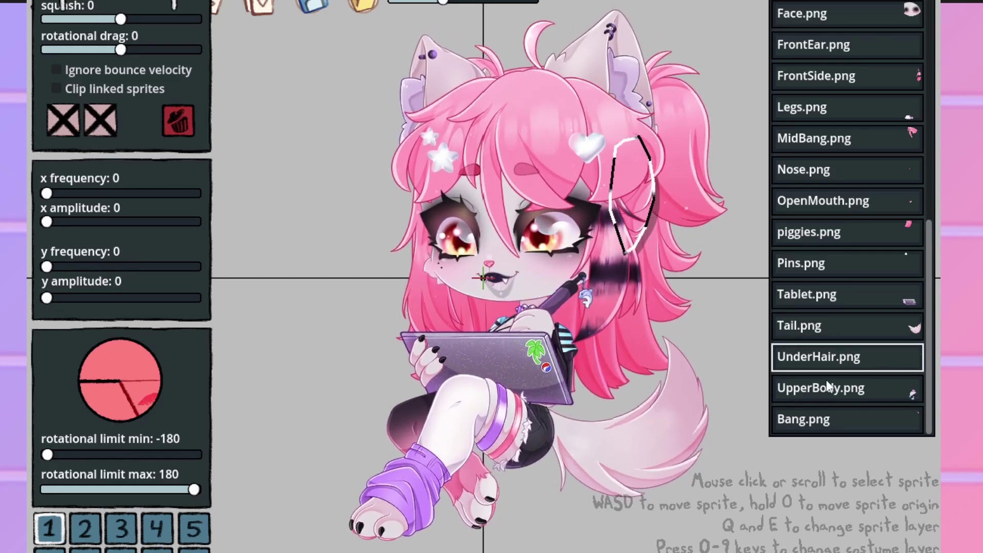
left_click(836, 395)
left_click(61, 267)
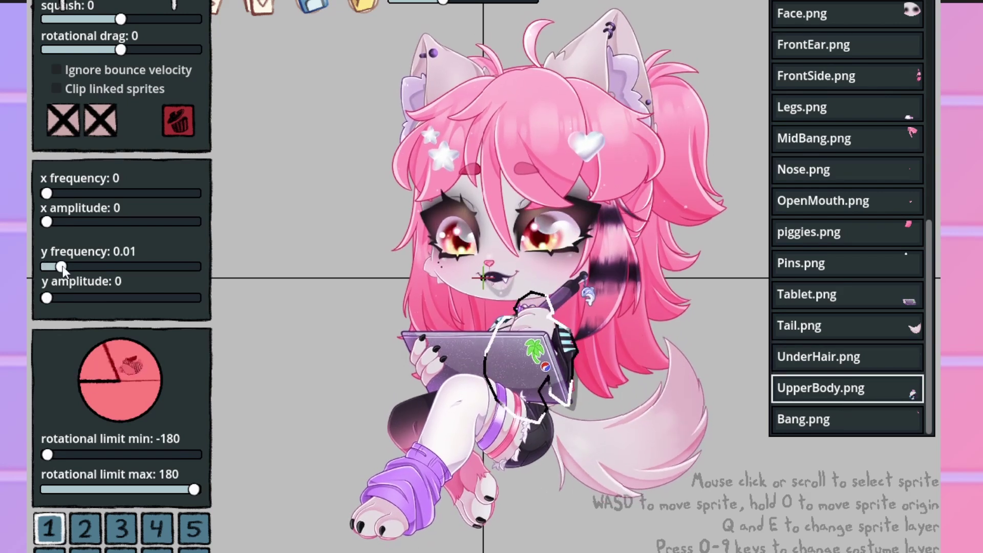
left_click(48, 297)
Compare the two Bang.png sprites and delete the duplicate listed after BackSideBang.png
left_click(854, 412)
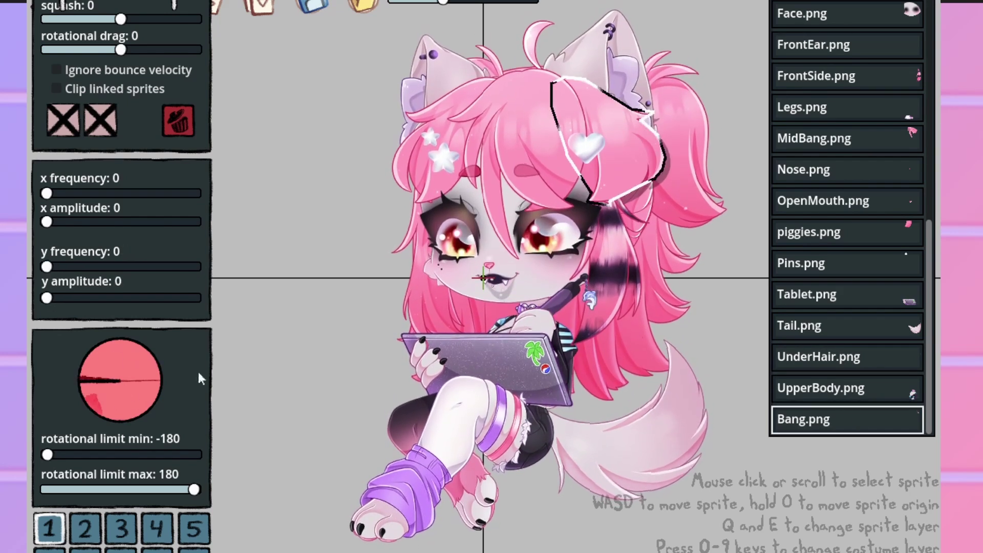
scroll(857, 361, "up", 10)
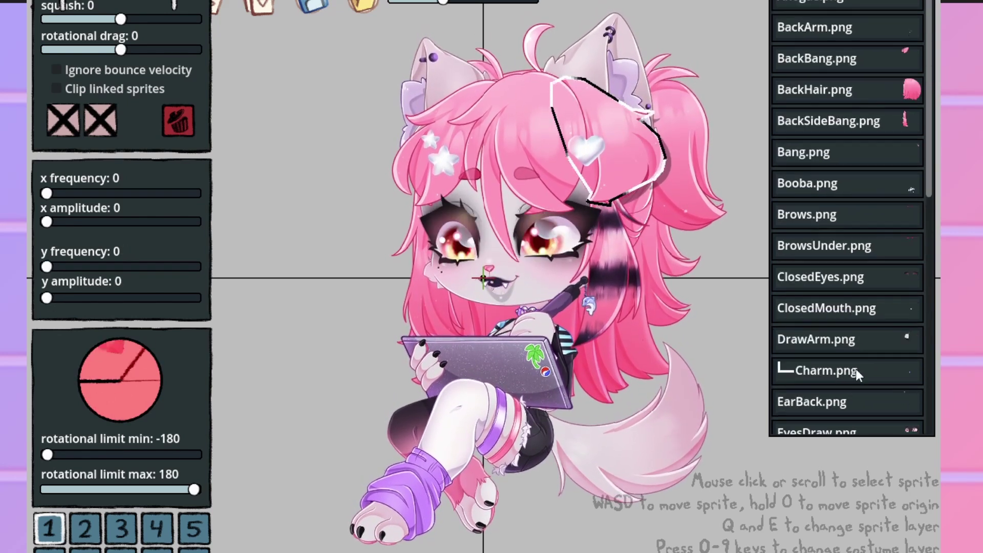
left_click(812, 154)
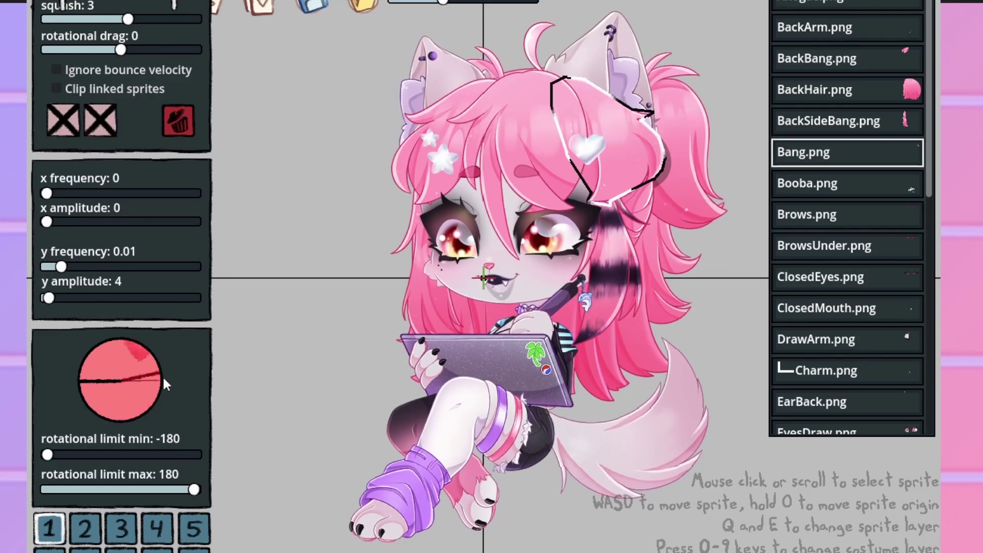
left_click(183, 126)
Give the remaining Bang.png a y frequency of 0.01 and a y amplitude of 4, and deselect it
scroll(831, 394, "down", 10)
left_click(846, 416)
left_click(61, 266)
left_click_drag(47, 298, 49, 298)
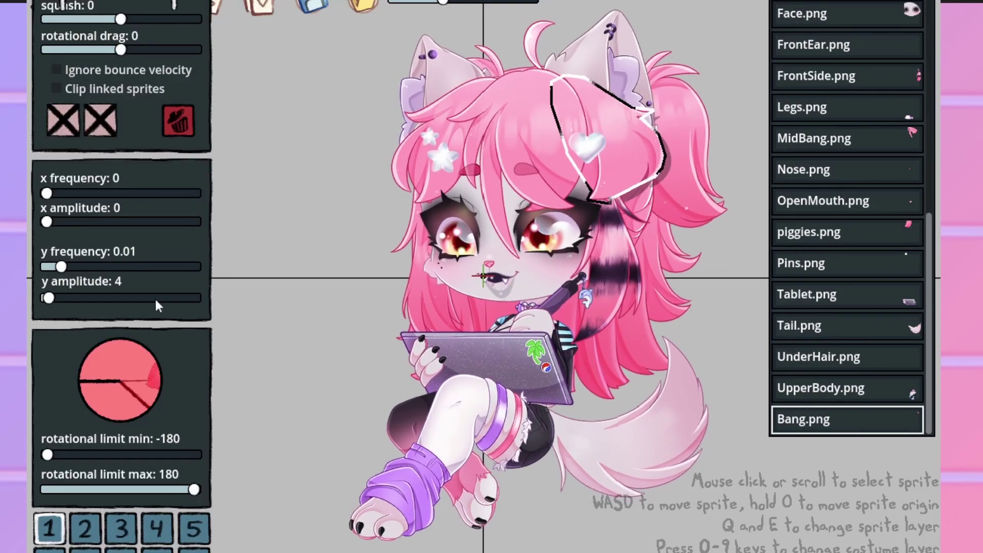
left_click(288, 308)
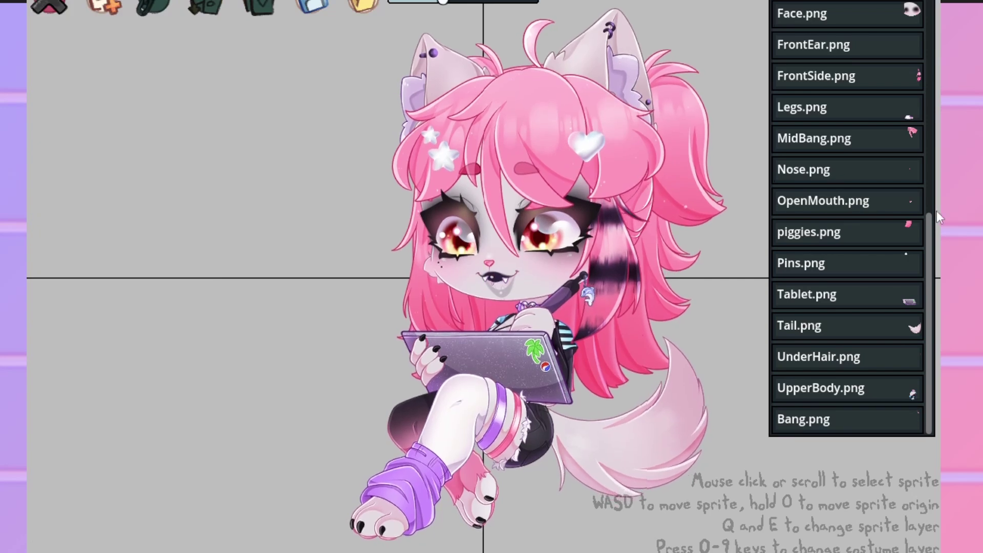